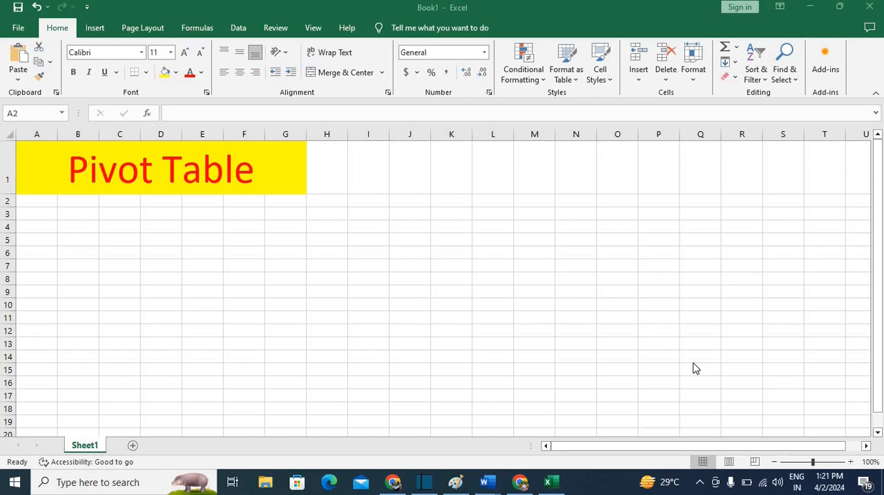
Enter the heading "Name of Emp" in cell A2 and widen column A so the heading fits
click(29, 200)
key(F2)
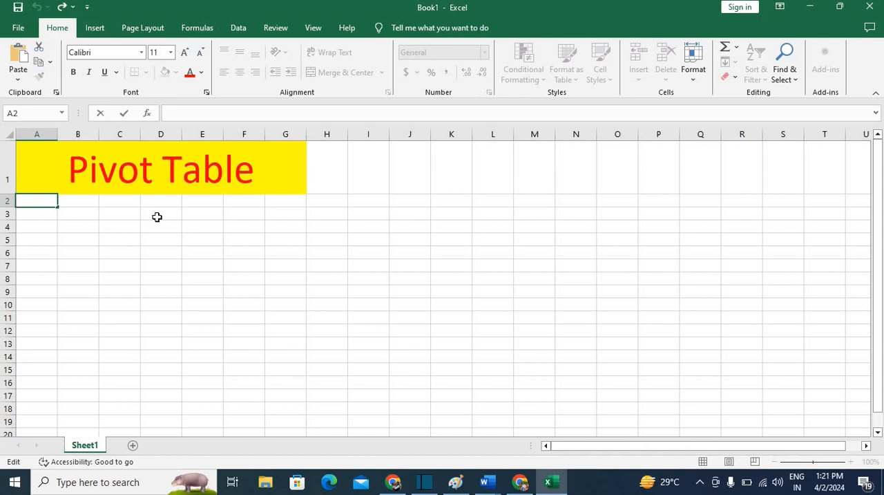
text(n)
key(BackSpace)
text(Name of E)
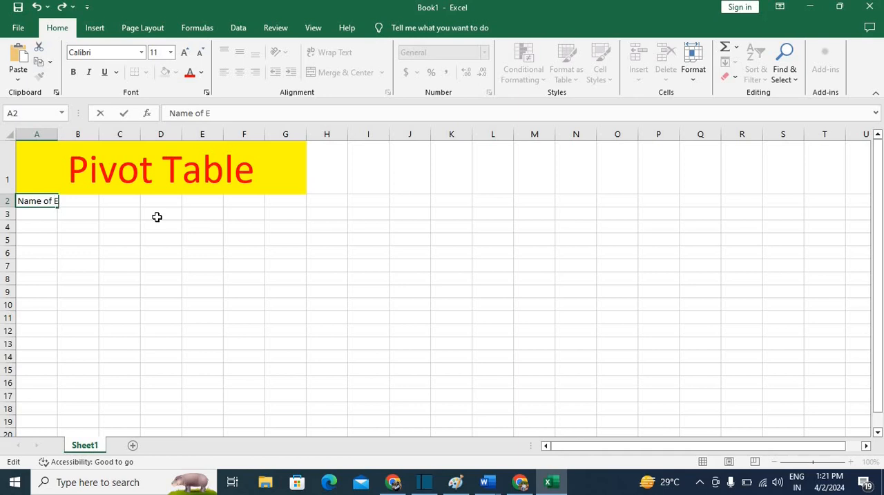
text(mp)
click(119, 252)
drag(58, 133, 85, 134)
Enter the month headings "jan" in B2 and "feb" in C2
click(119, 199)
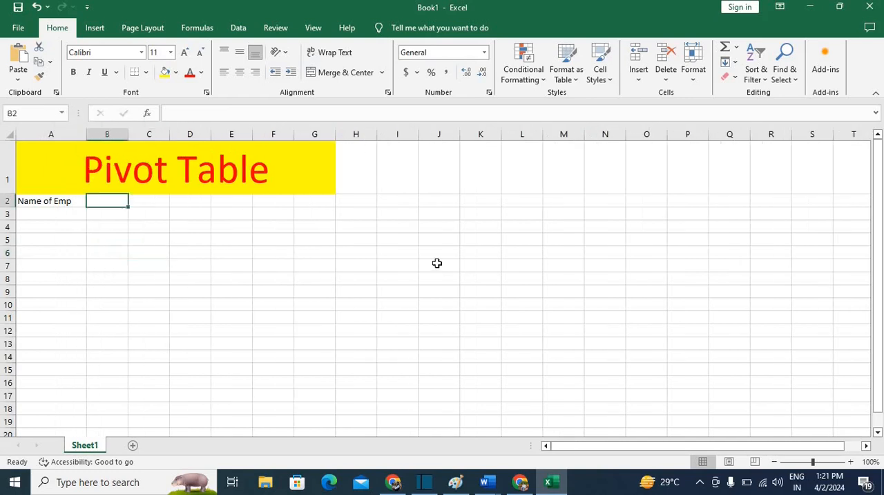
text(jan)
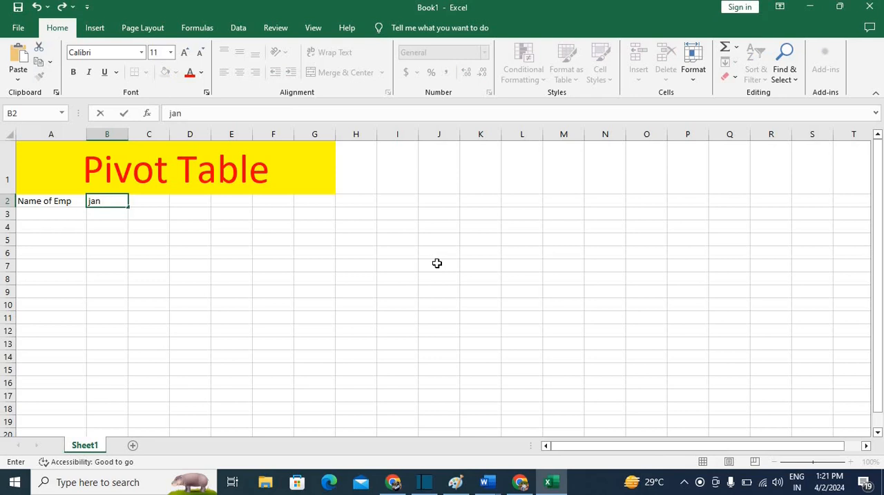
key(Tab)
text(fe)
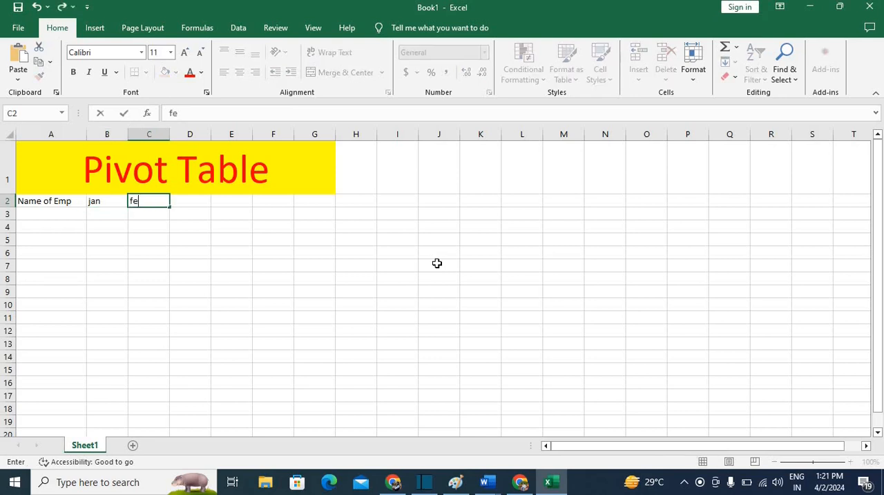
text(b)
click(356, 304)
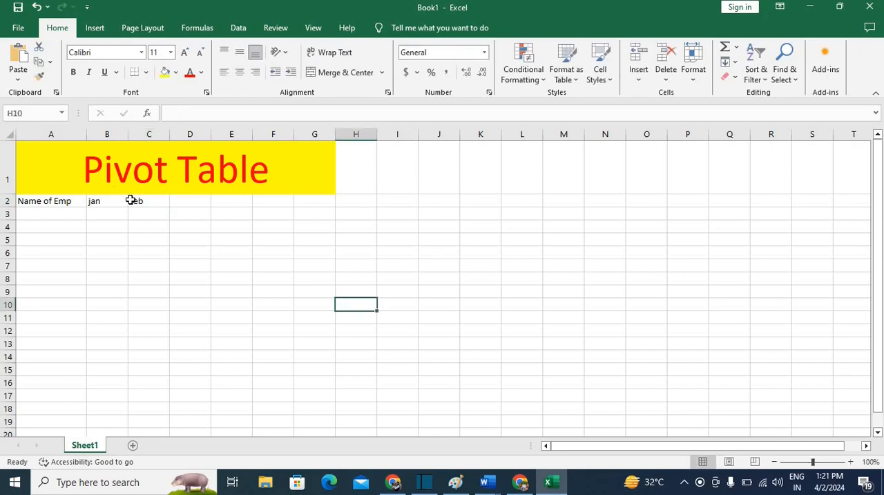
Extend the month headings from B2:C2 across row 2 through "jun" in G2 with AutoFill
drag(120, 200, 332, 201)
click(413, 290)
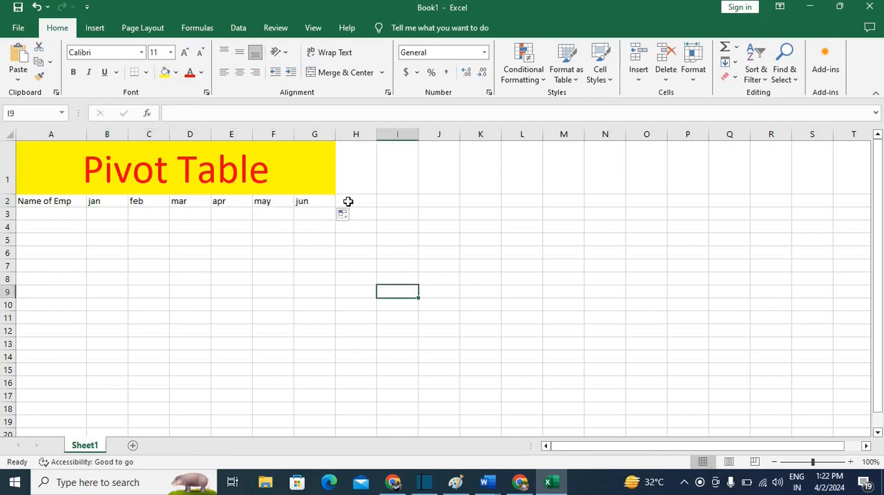
click(349, 201)
click(450, 290)
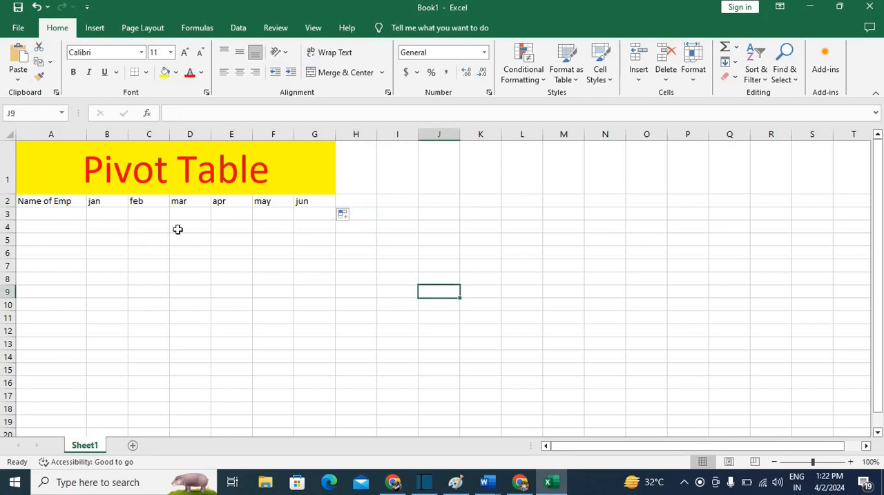
Enter the first names of four employees in cells A3 to A6
click(57, 214)
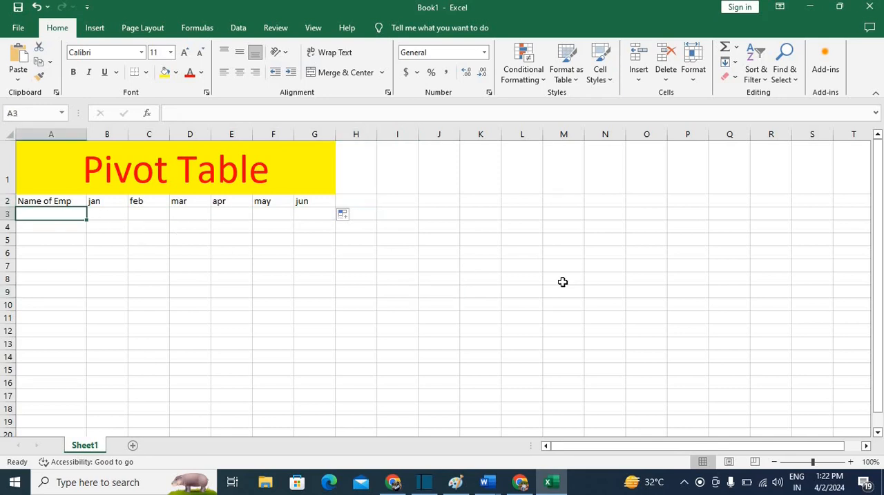
text(aadi)
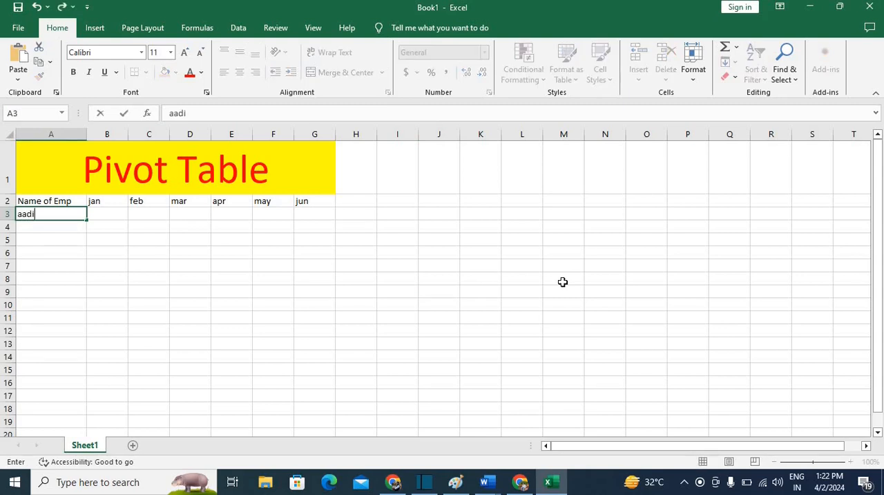
key(Return)
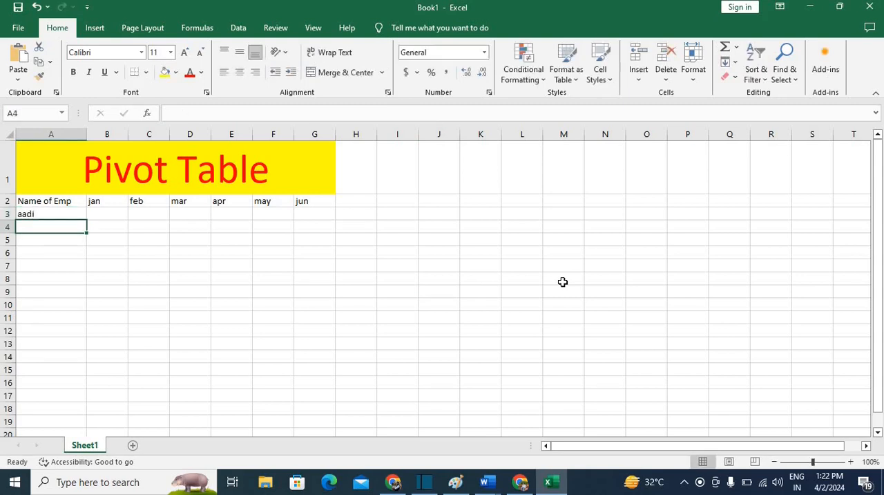
text(Pooja)
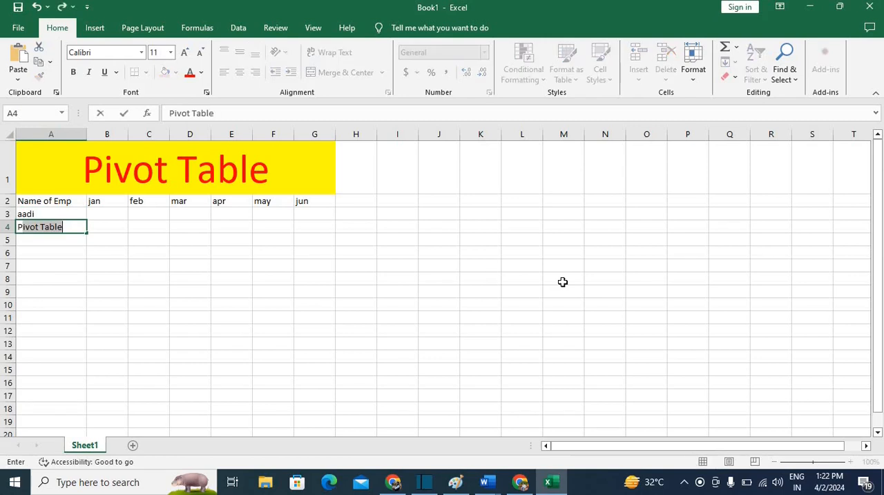
key(Return)
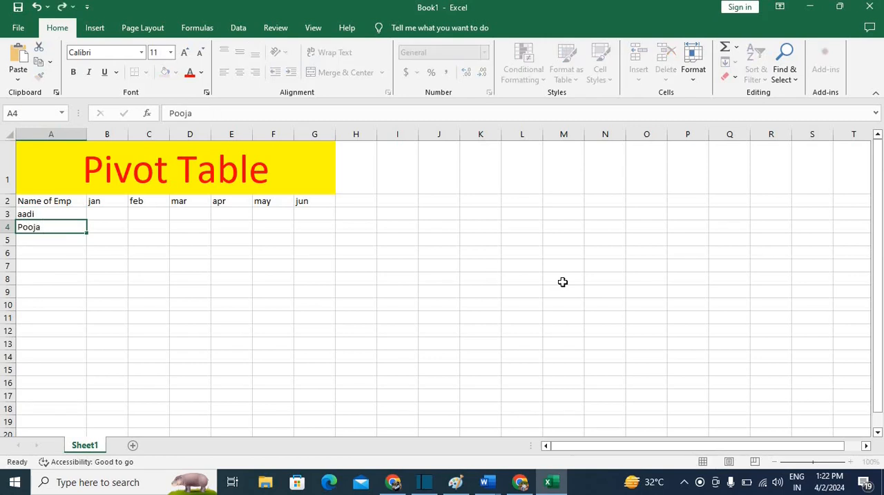
text(komal)
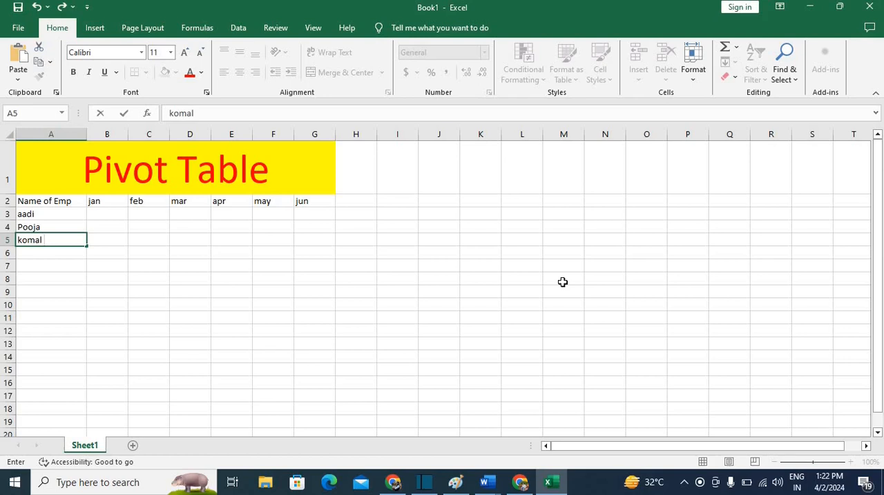
key(Return)
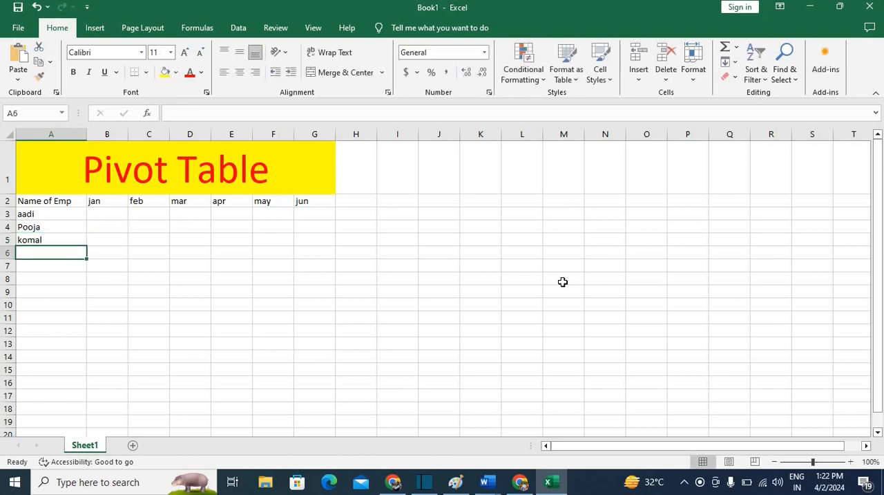
text(hema)
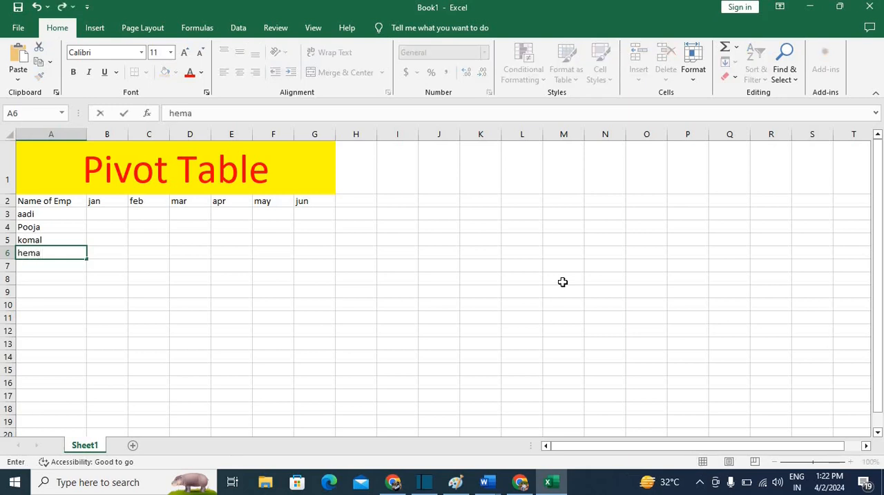
key(Return)
Add two more employees' first names in cells A7 and A8
text(salo)
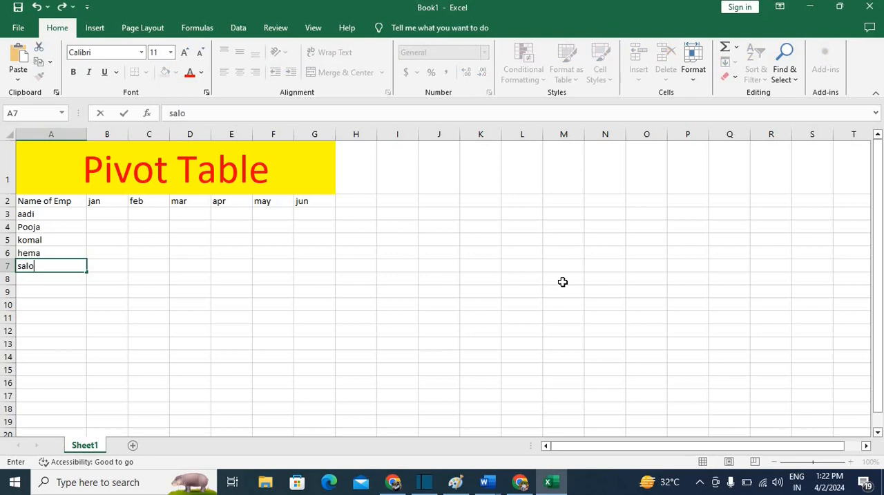
text(ni)
key(Return)
text(tan)
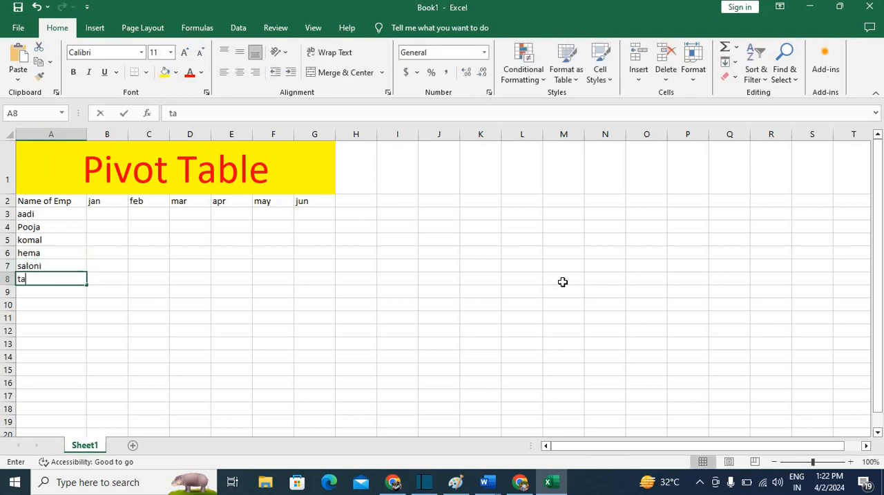
key(BackSpace)
text(run)
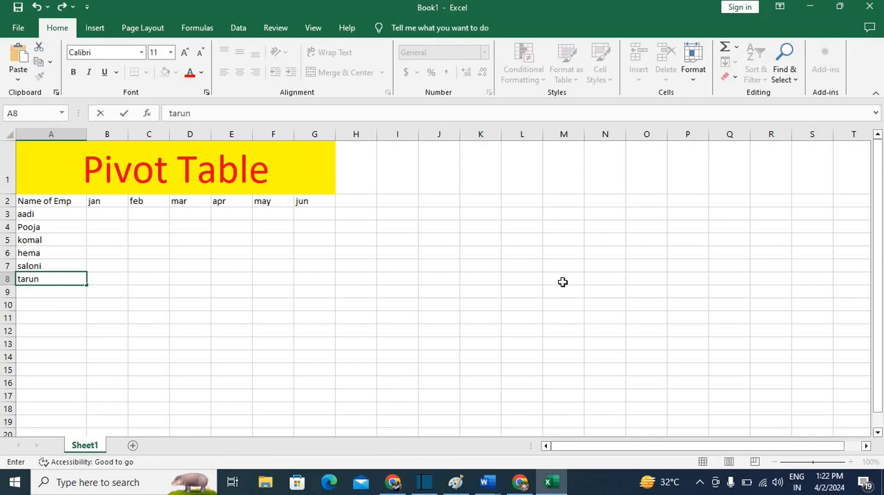
key(Return)
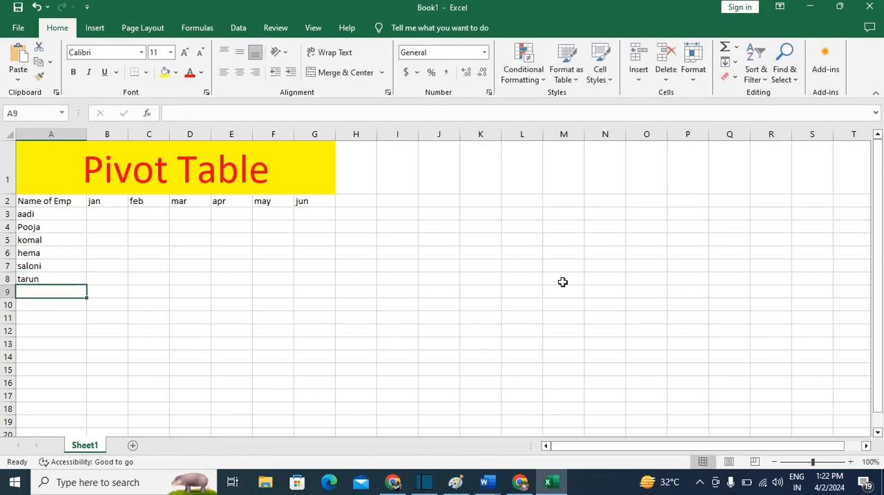
Complete the employee list with two further first names in cells A9 and A10
text(Viv)
text(se)
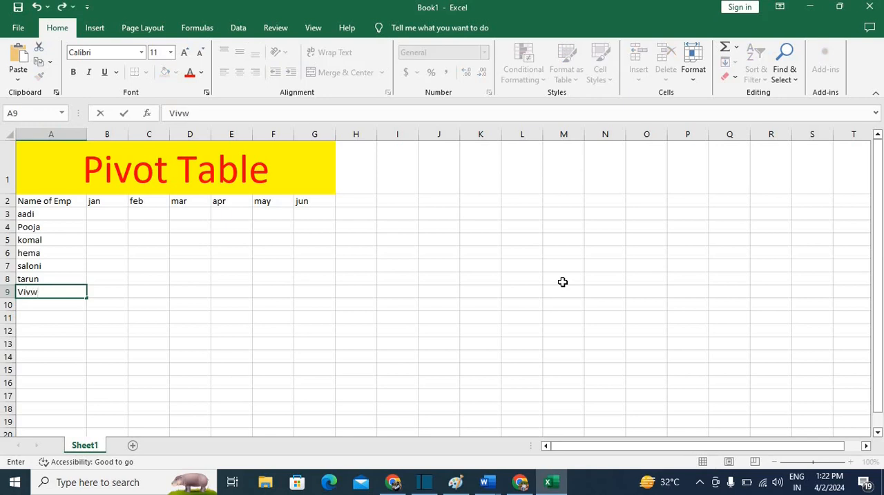
key(BackSpace)
key(BackSpace)
text(ek)
key(Return)
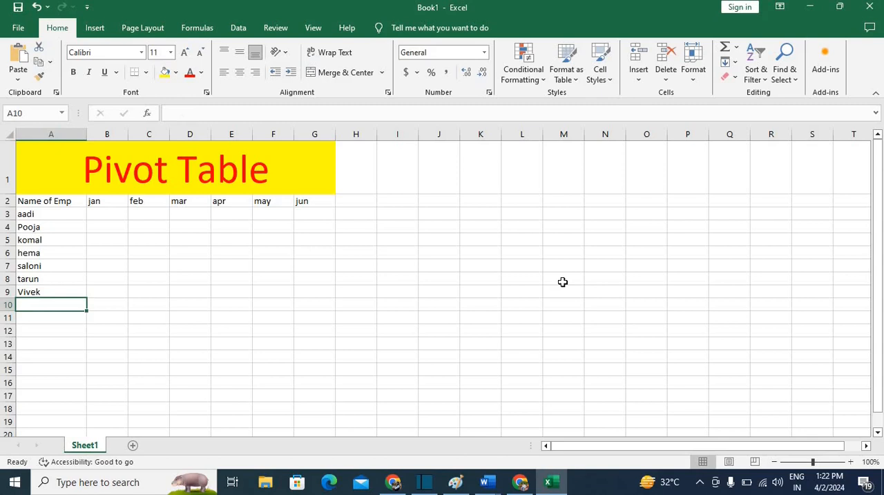
text(mp)
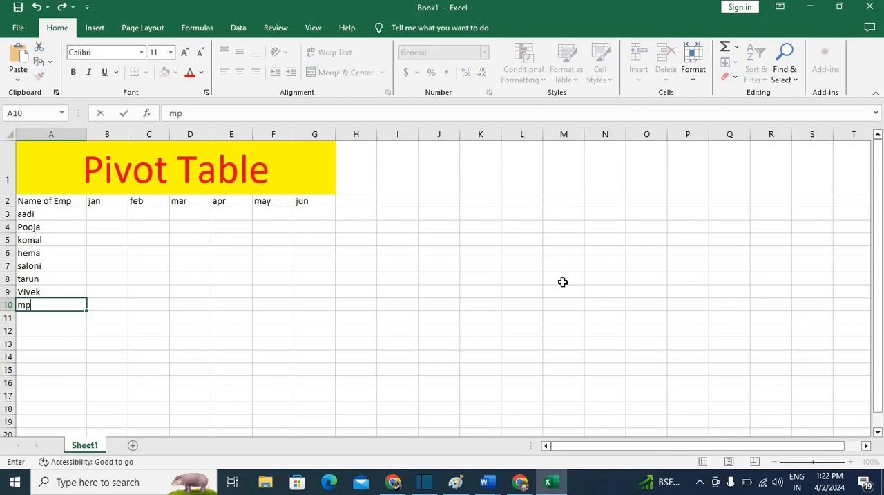
text(han)
key(BackSpace)
key(BackSpace)
key(BackSpace)
key(BackSpace)
text(ohan)
key(Tab)
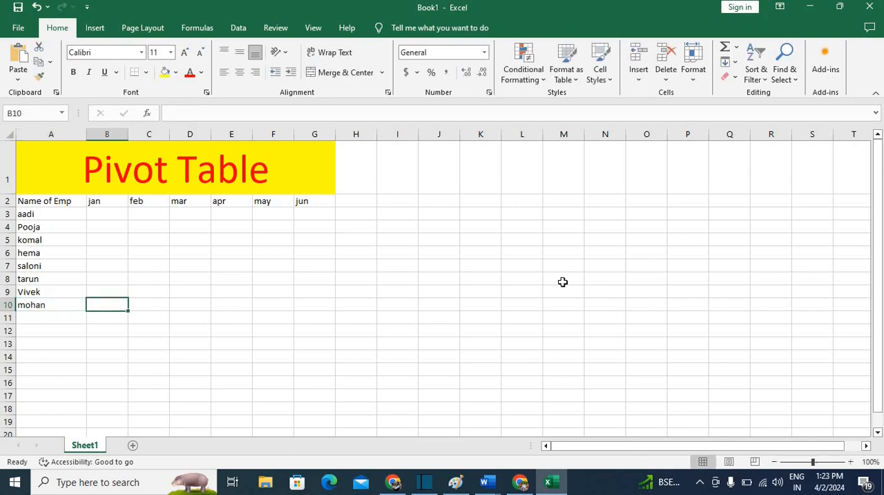
Enter the jan values 12, 14, 34 and 11 for the first four employees in B3:B6
key(Up)
key(Up)
key(Up)
key(Up)
key(Up)
key(Up)
key(Up)
key(Up)
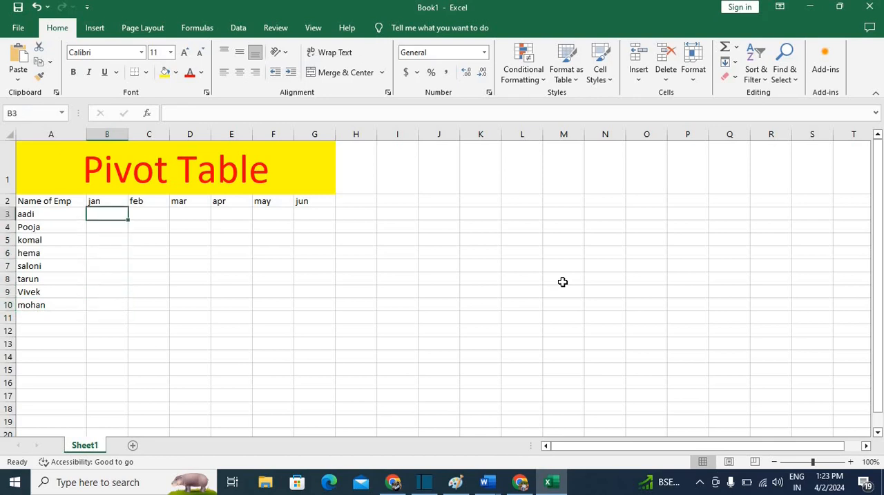
key(Down)
text(12)
key(Return)
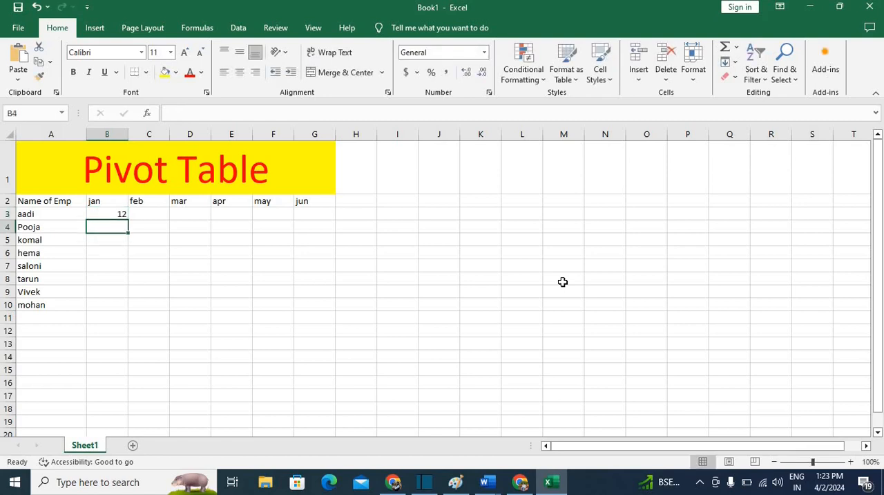
text(14)
key(Return)
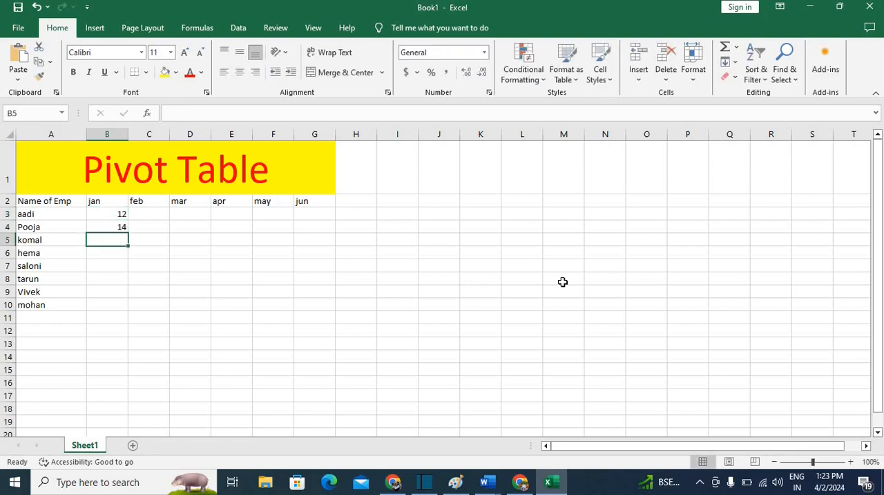
text(34)
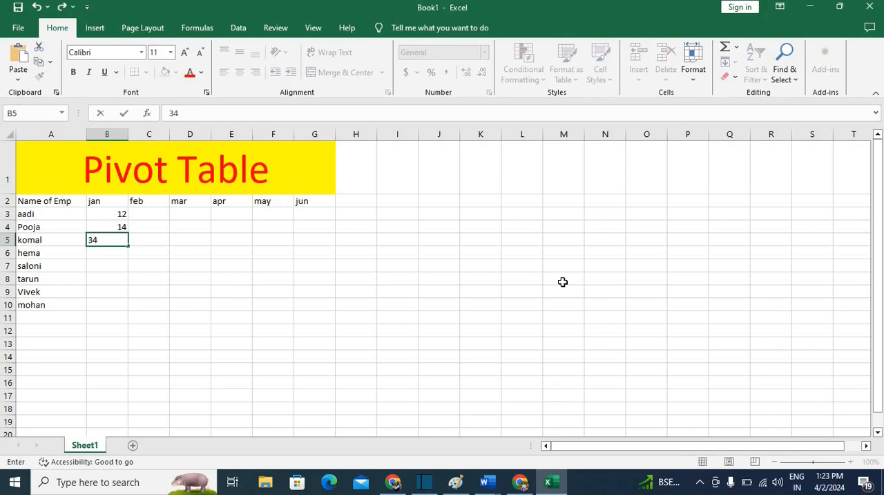
key(Return)
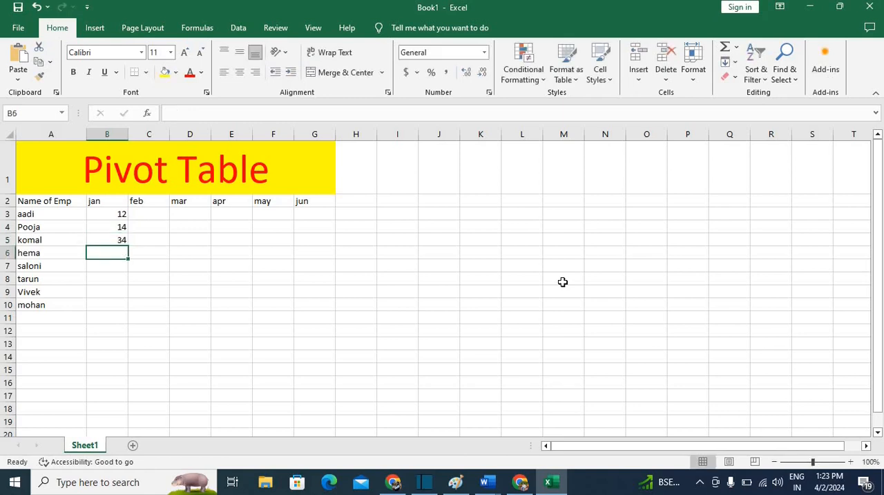
text(11)
key(Return)
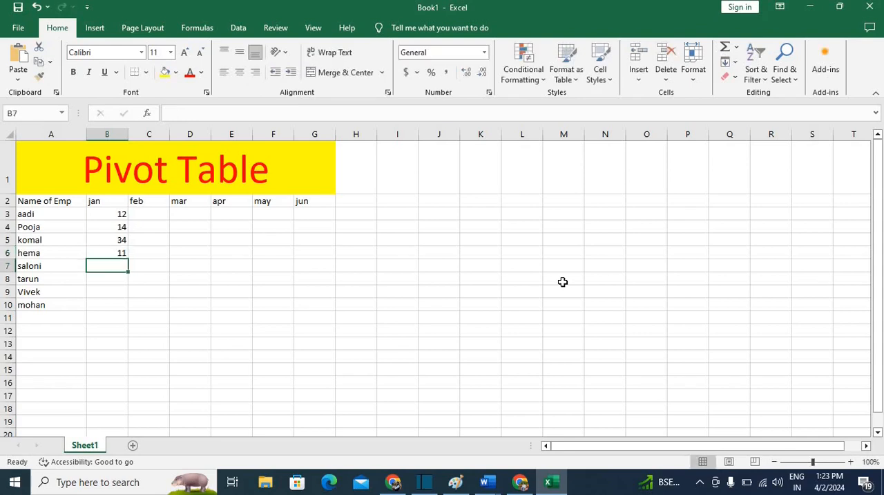
Enter the jan values 67, 2 and 12 for the next three employees in B7:B9
text(67)
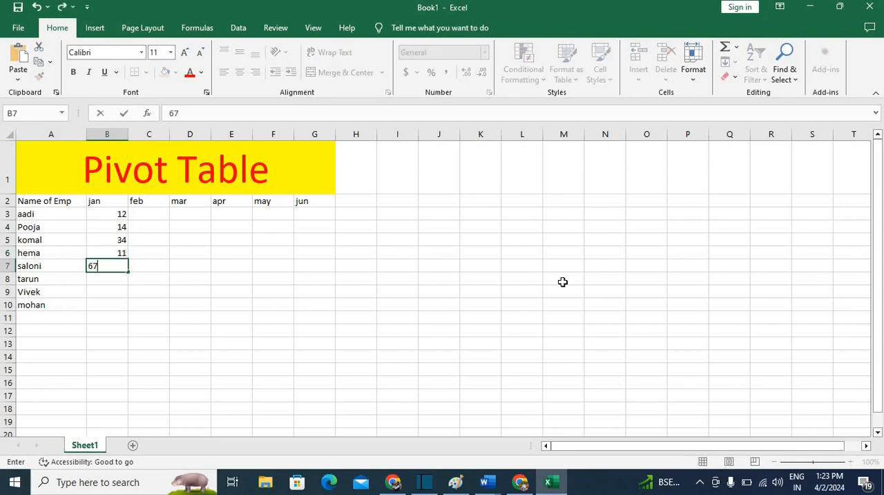
key(Return)
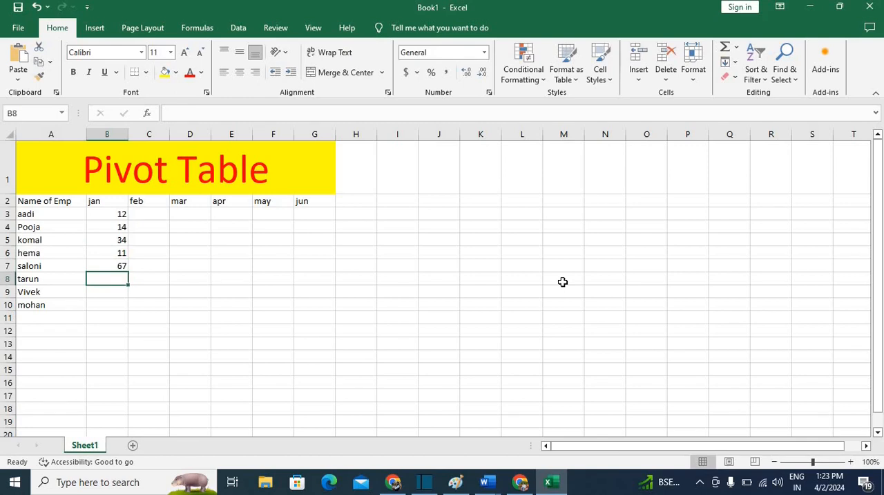
text(2)
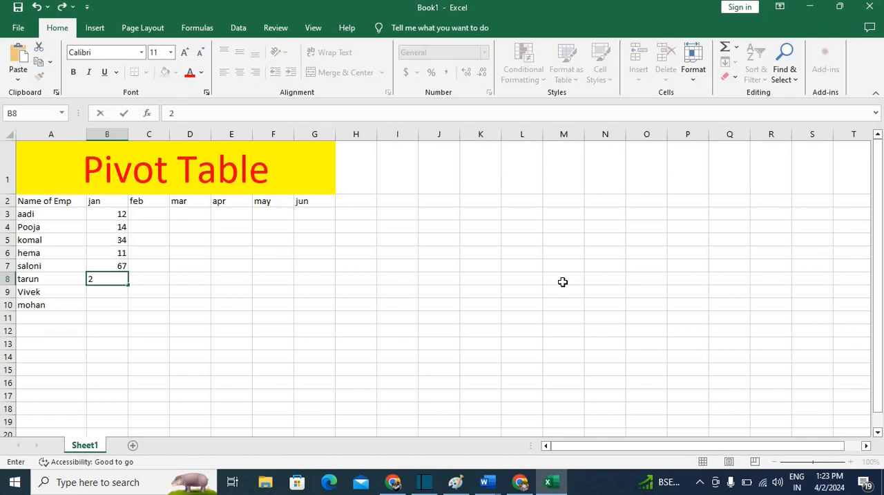
key(Return)
text(12)
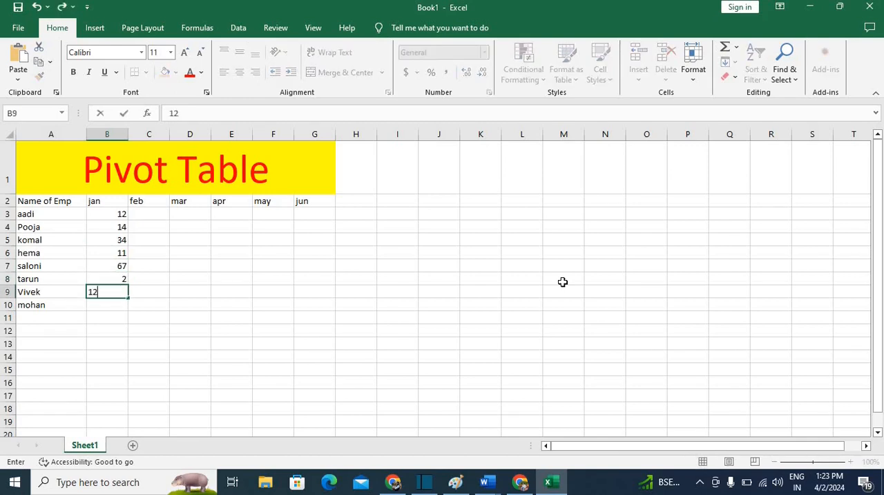
key(Return)
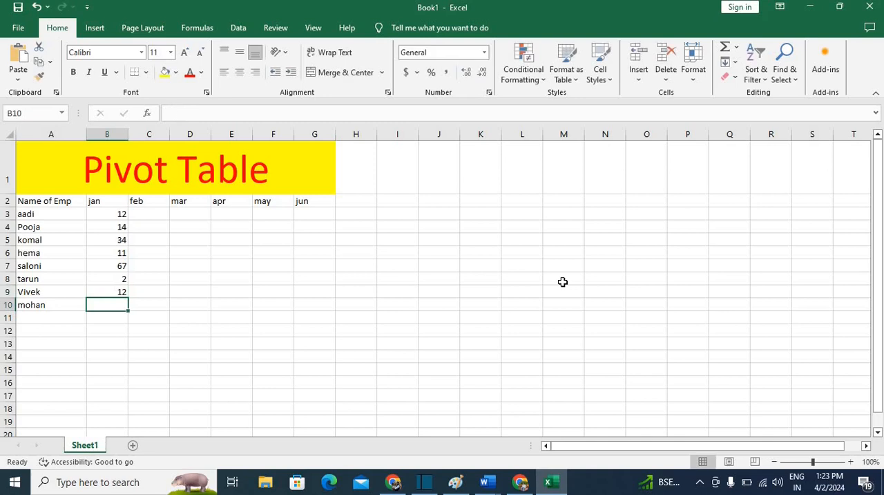
Complete the jan column with 17 in B10 and enter the first feb value, 40, in C3
text(17)
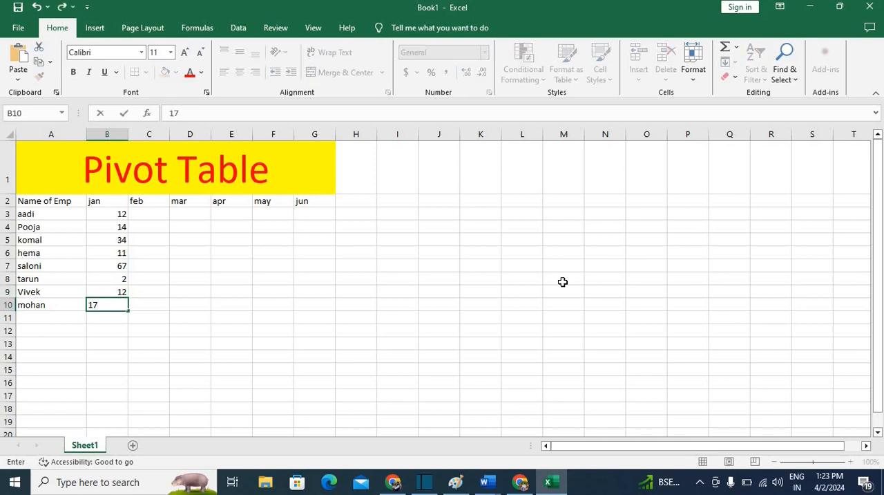
key(Tab)
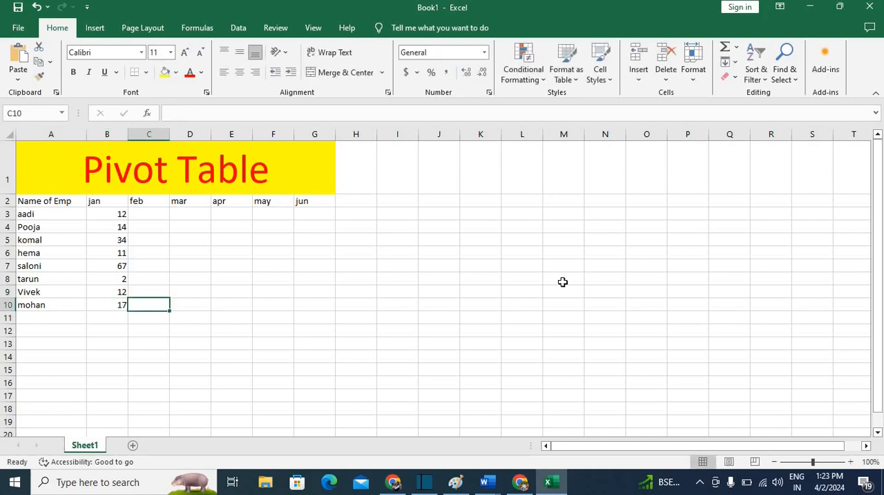
key(Up)
key(Up)
key(Up)
key(Up)
key(Up)
key(Up)
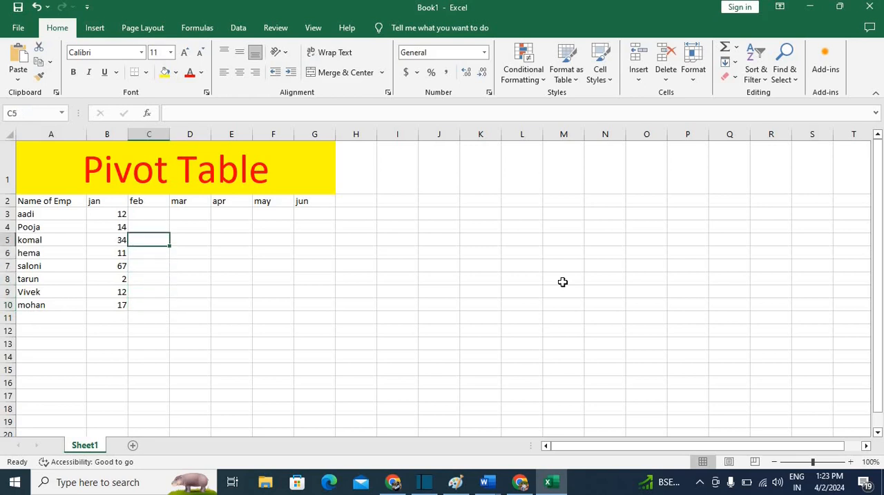
key(Up)
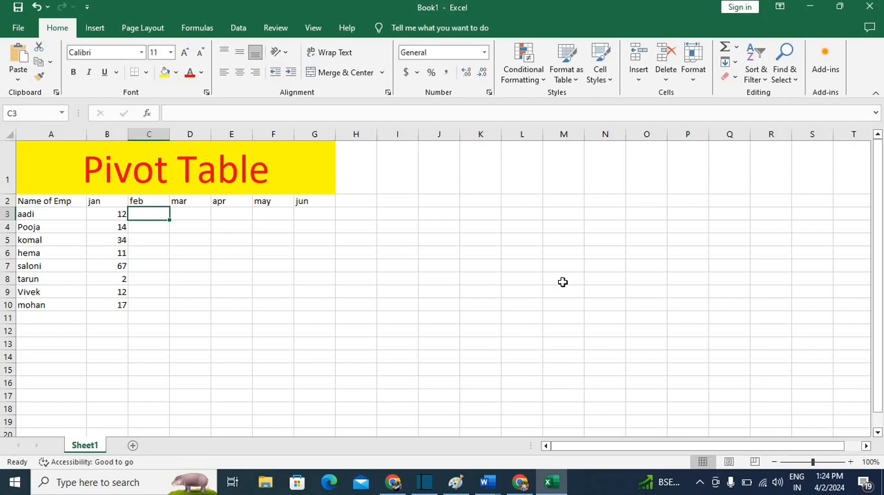
text(40)
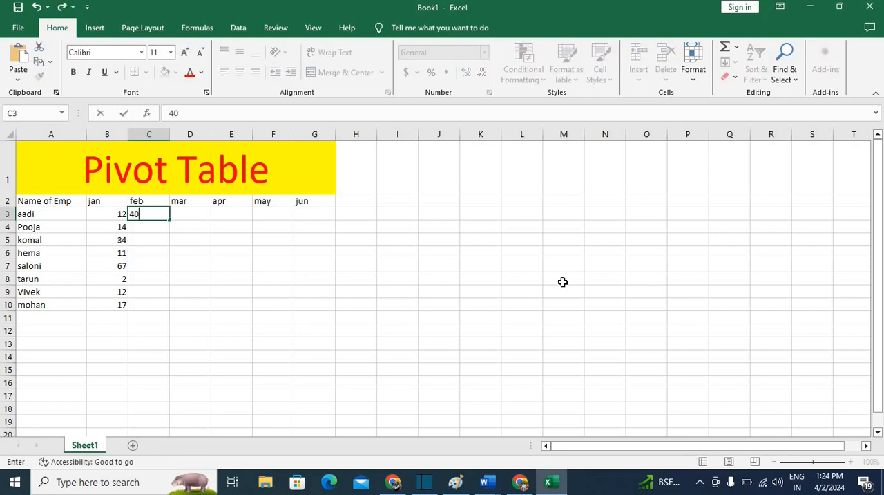
key(Return)
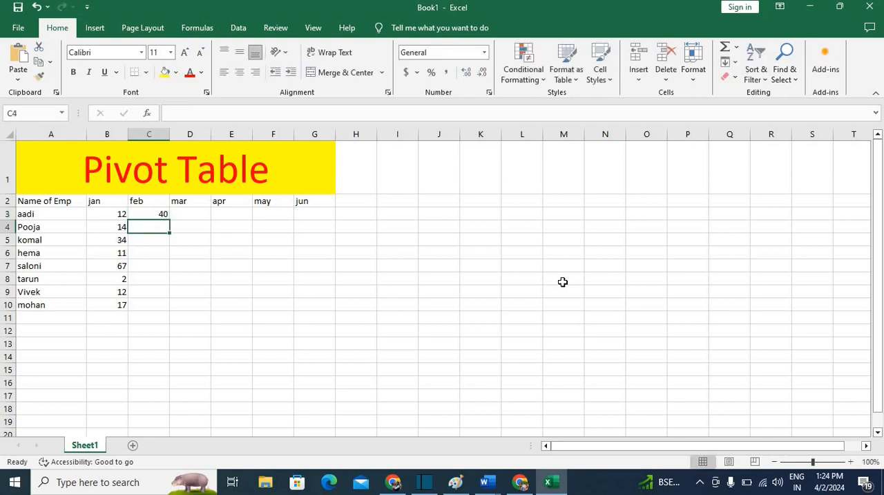
Enter the feb values 34, 5 and 12 for the next three employees in C4:C6
text(34)
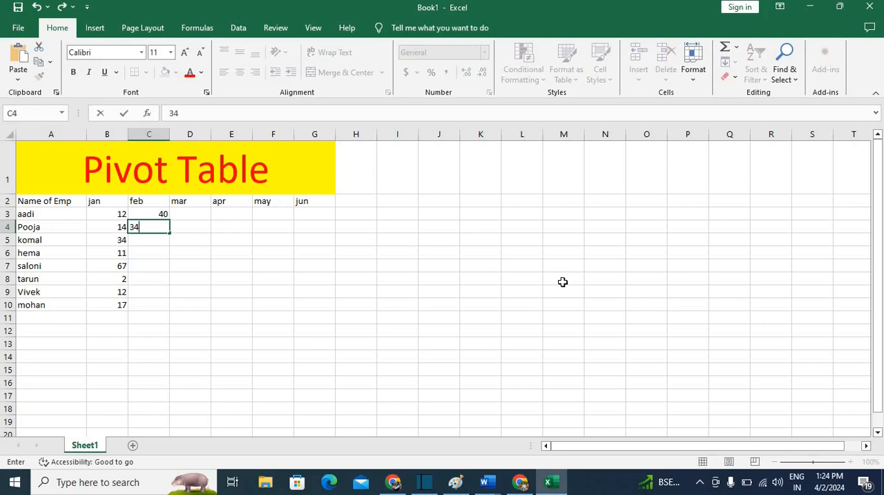
key(Return)
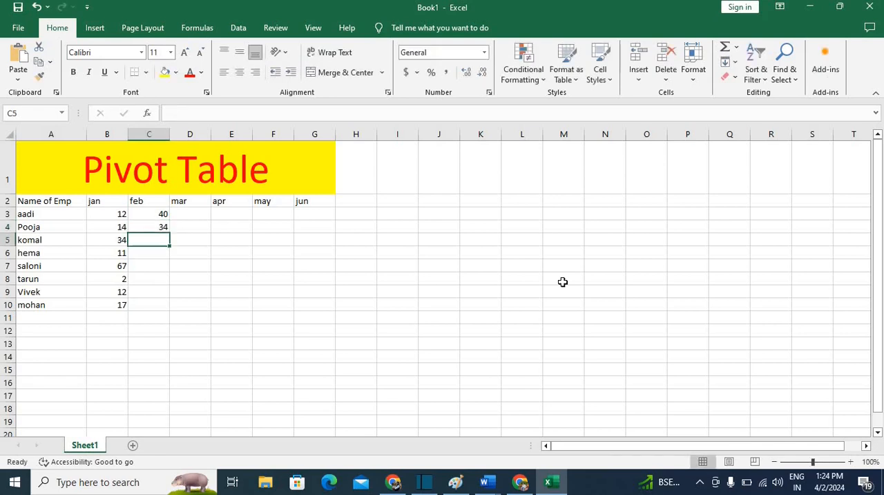
text(5)
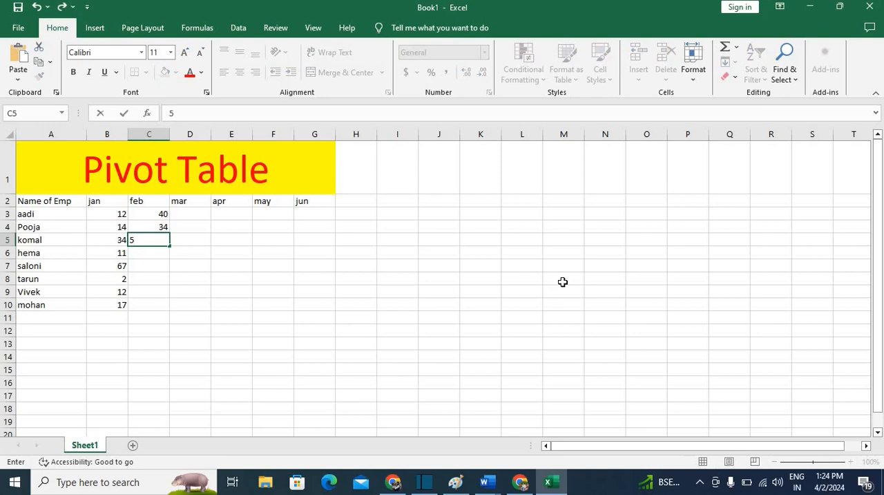
key(Return)
text(12)
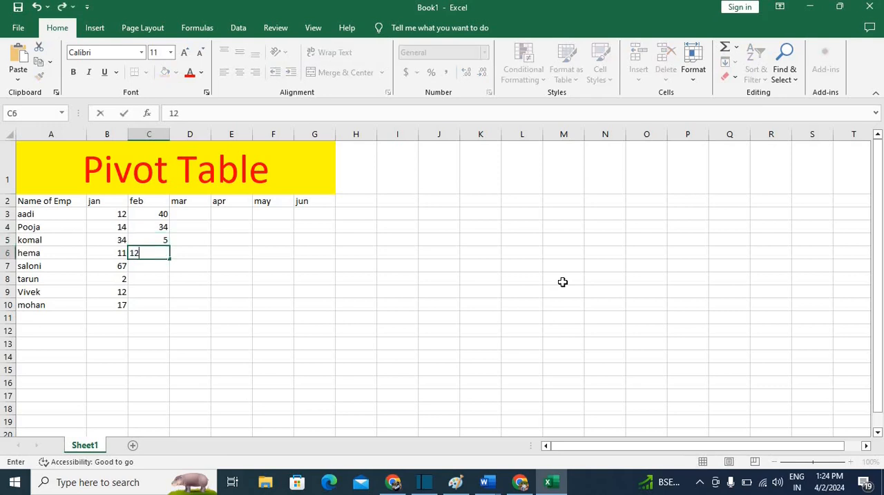
key(Return)
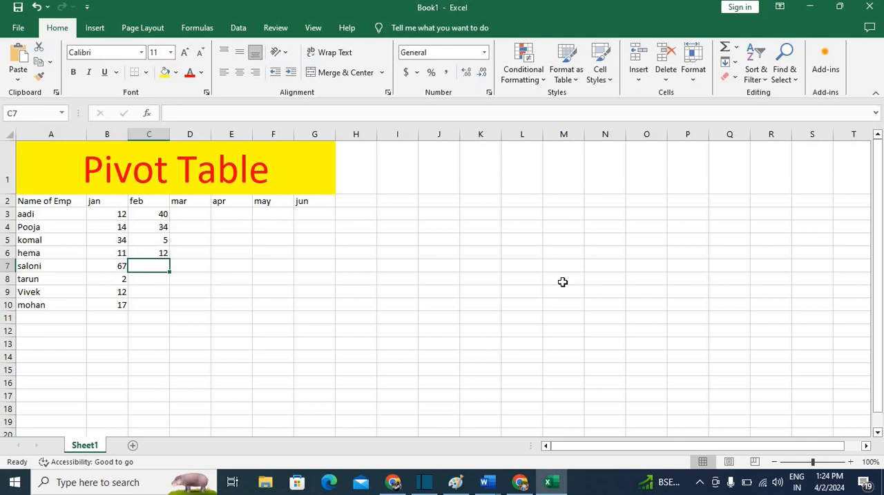
Complete the feb column with the values 23, 6, 17 and 18 in C7:C10
text(23)
key(Return)
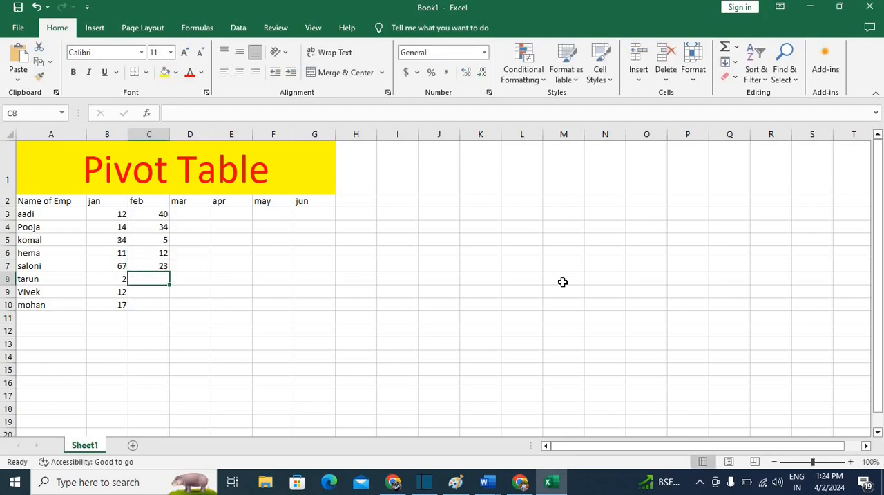
text(6)
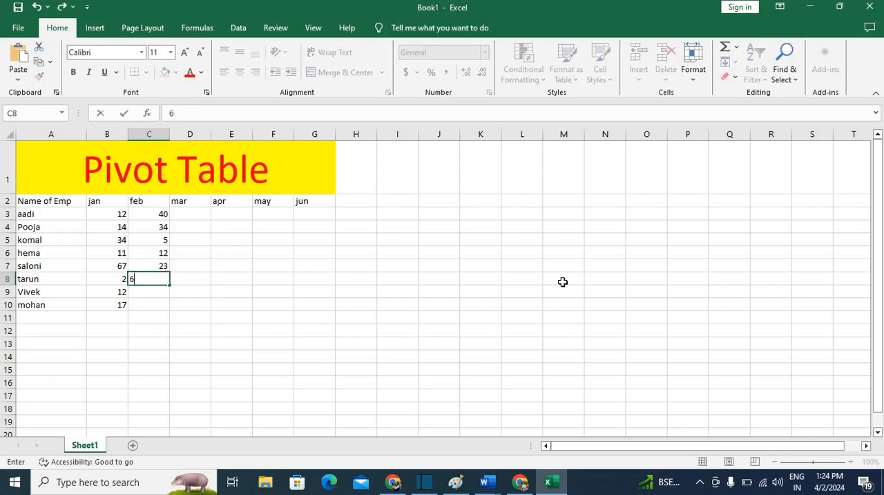
key(Return)
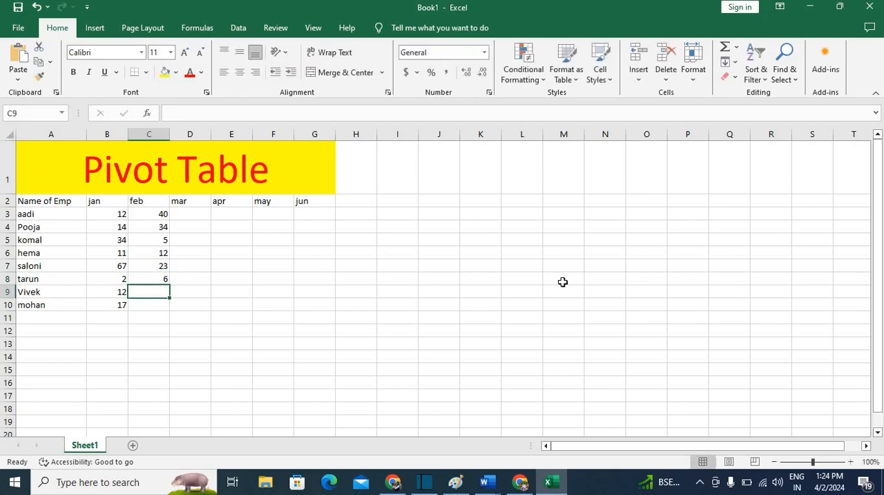
text(17)
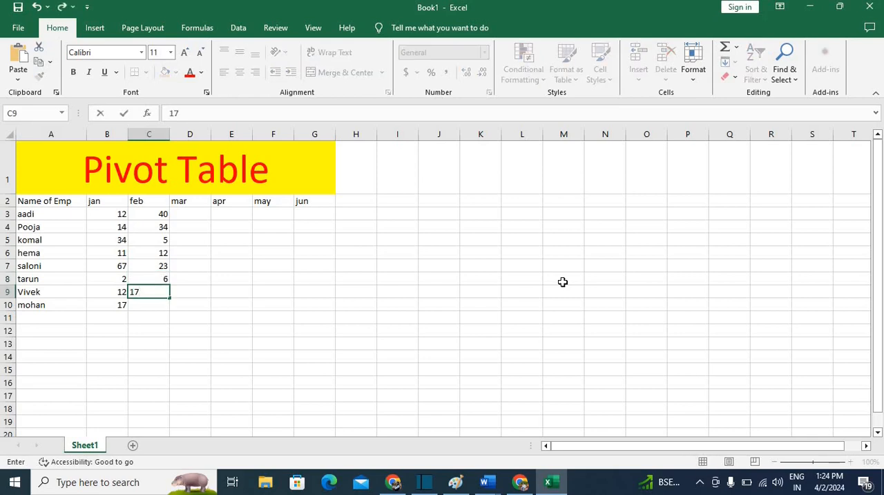
key(Return)
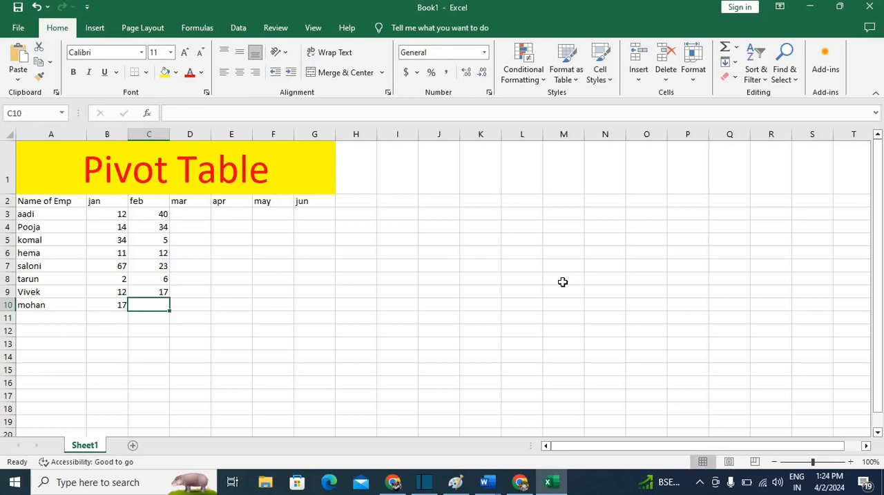
text(18)
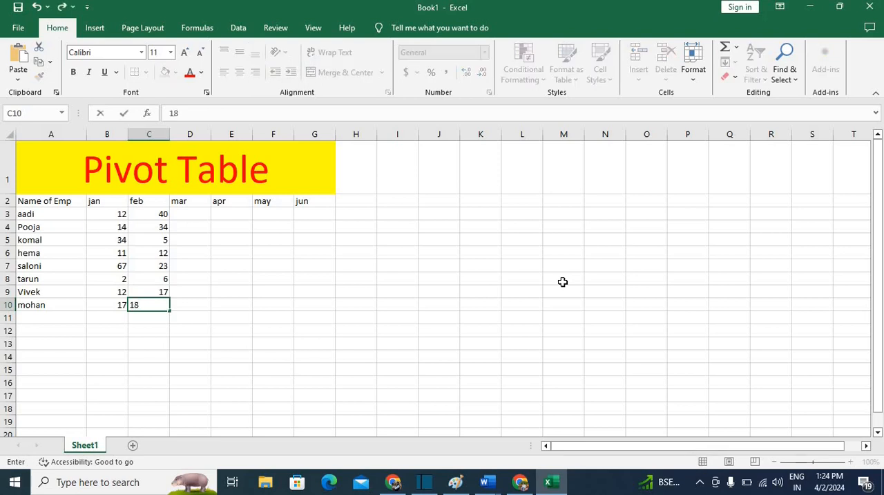
key(Tab)
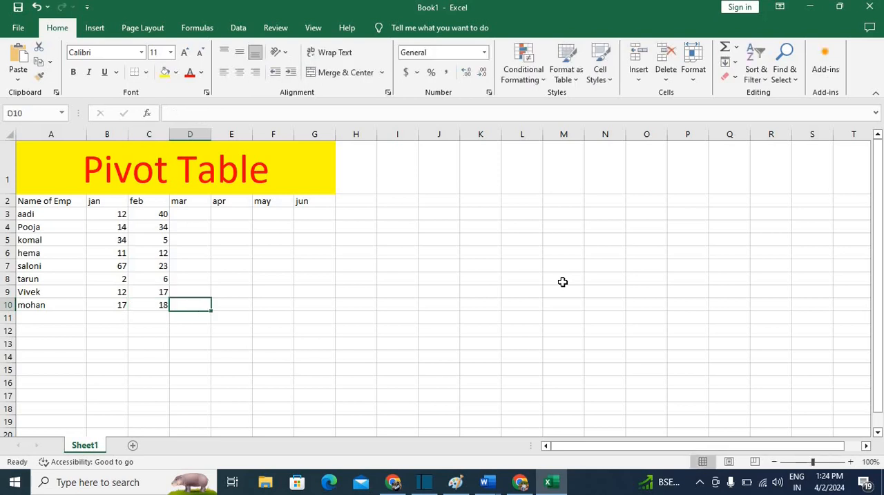
Enter the mar values 34, 32 and 31 for the first three employees in D3:D5
key(Up)
key(Up)
key(Up)
key(Up)
key(Up)
key(Up)
key(Up)
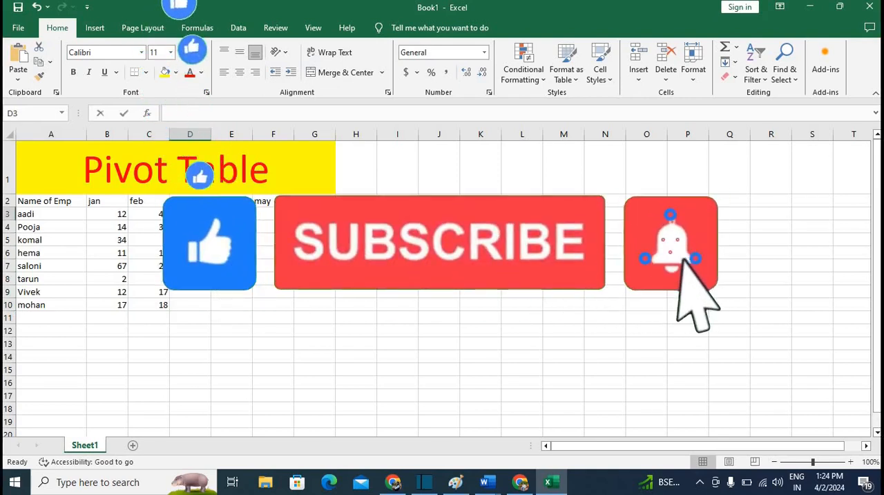
text(34)
key(Right)
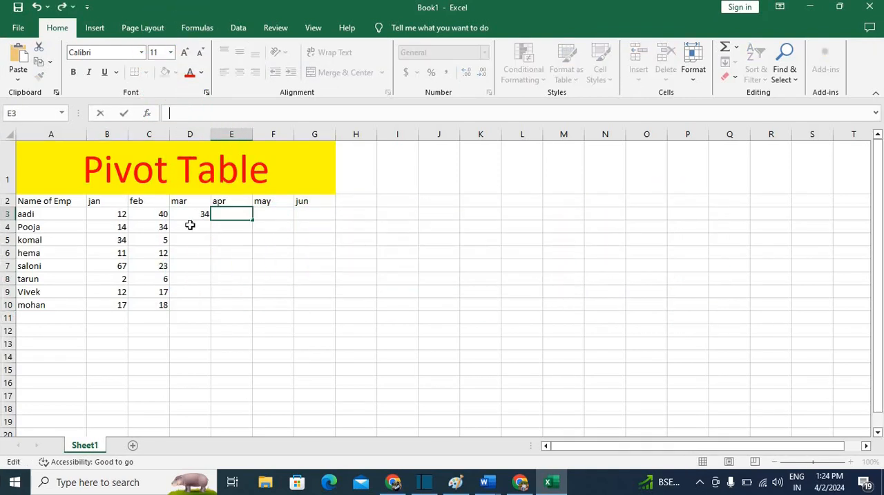
click(190, 226)
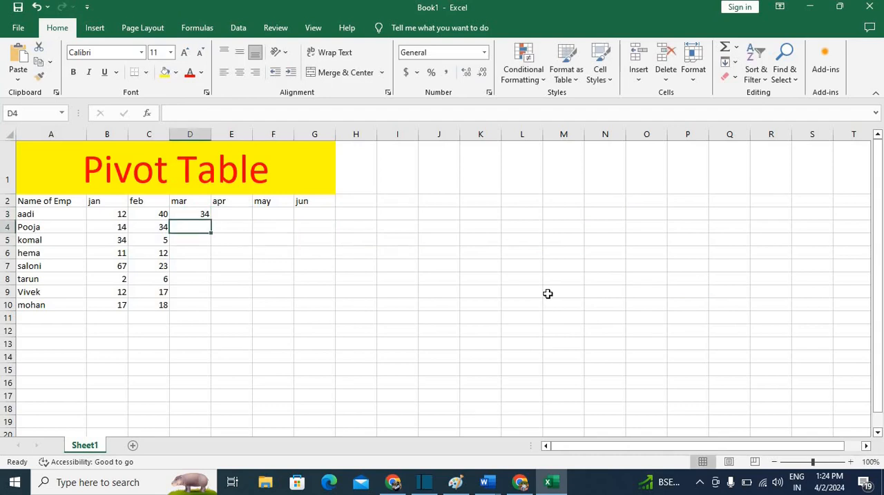
text(32)
key(Return)
text(31)
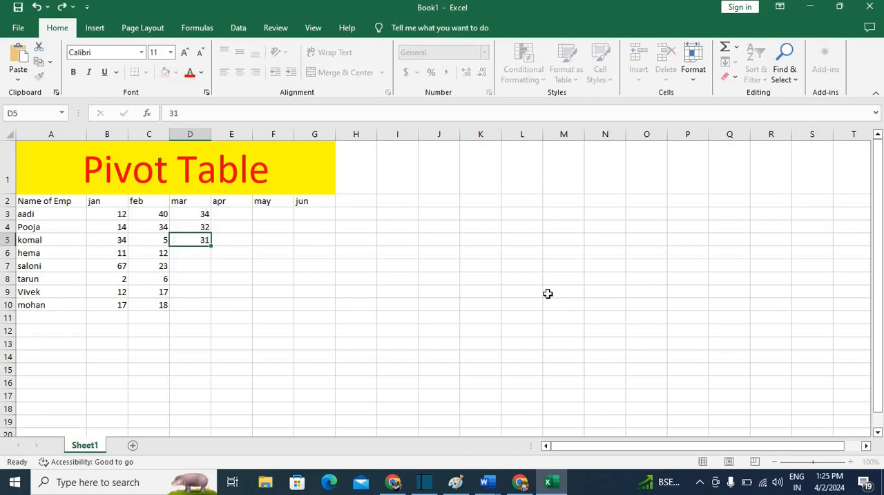
key(Return)
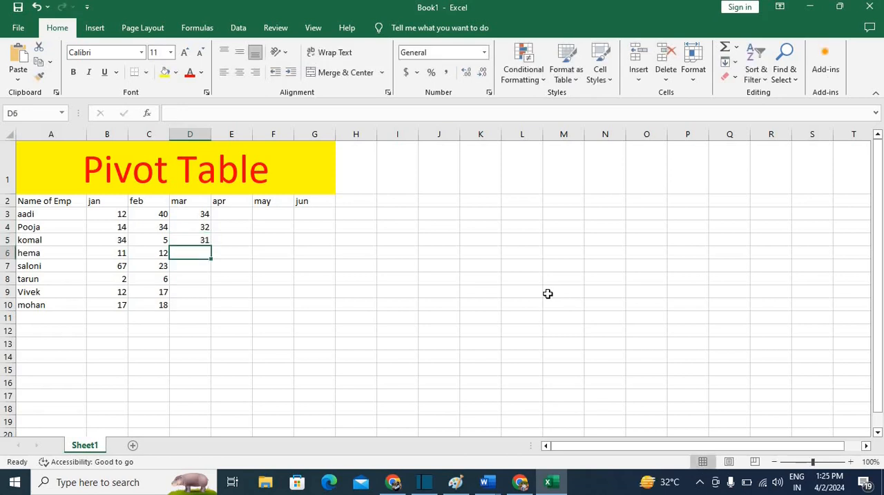
Enter the mar values 23, 45 and 16 for the next three employees in D6:D8
text(23)
key(Return)
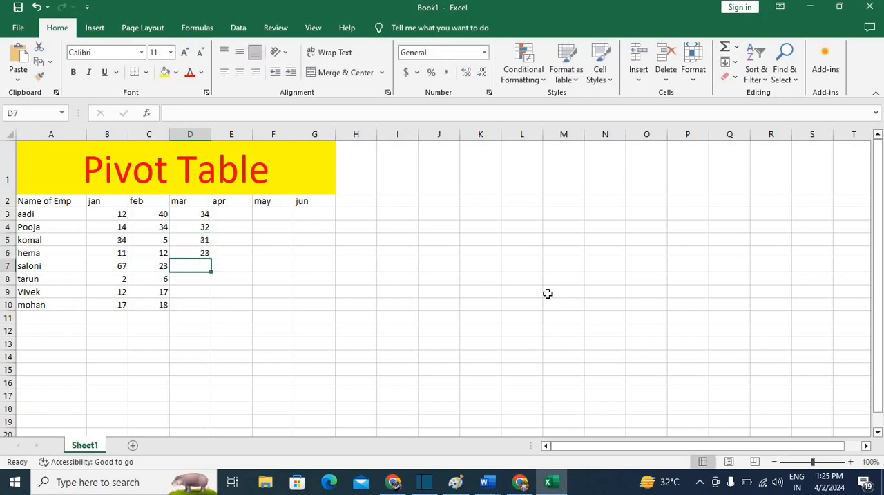
text(45)
key(Return)
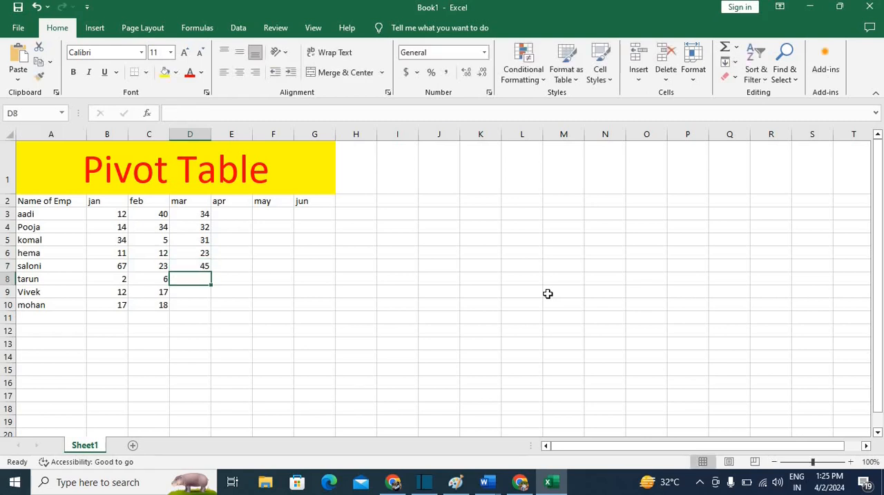
text(1)
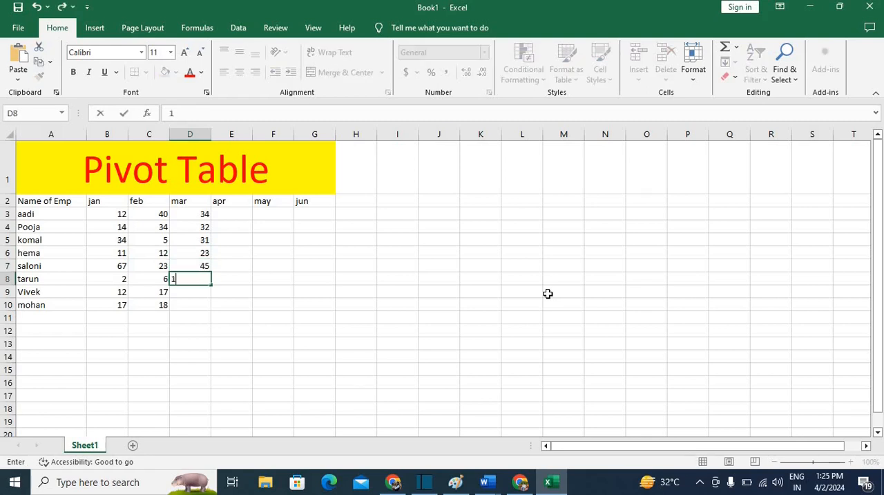
text(6)
key(Return)
Complete the mar column with the values 14 and 19 in D9 and D10
text(14)
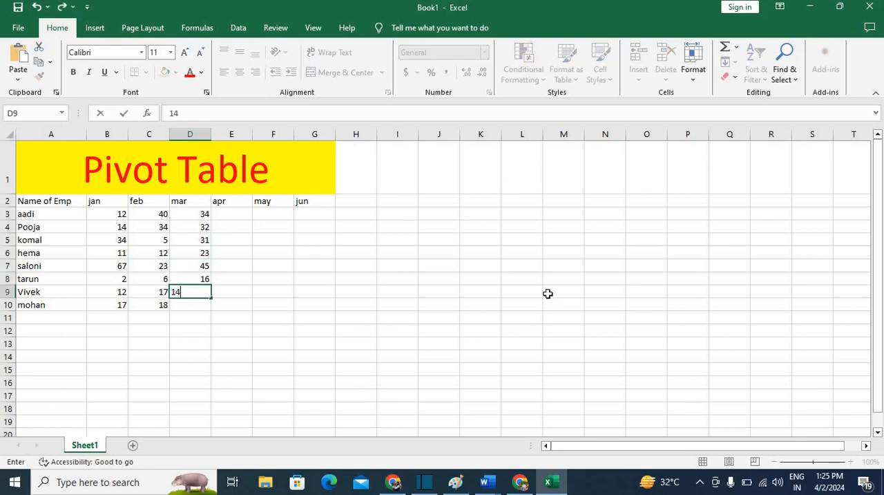
key(Return)
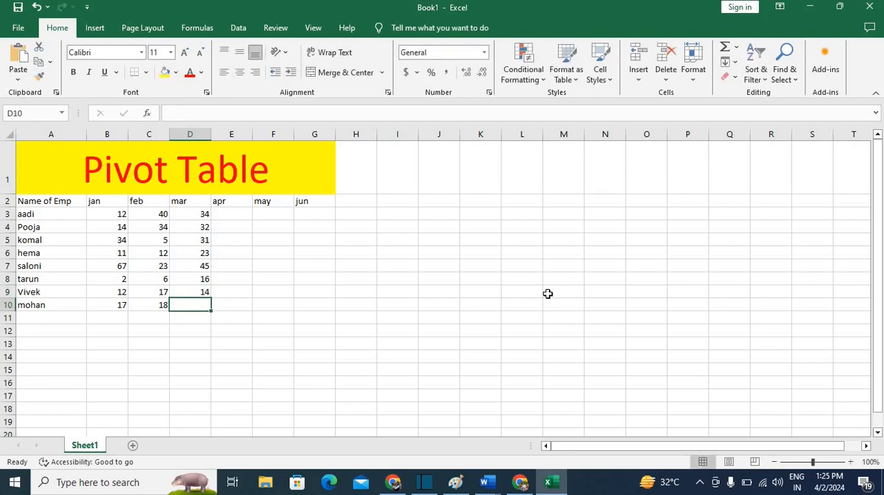
text(19)
key(Return)
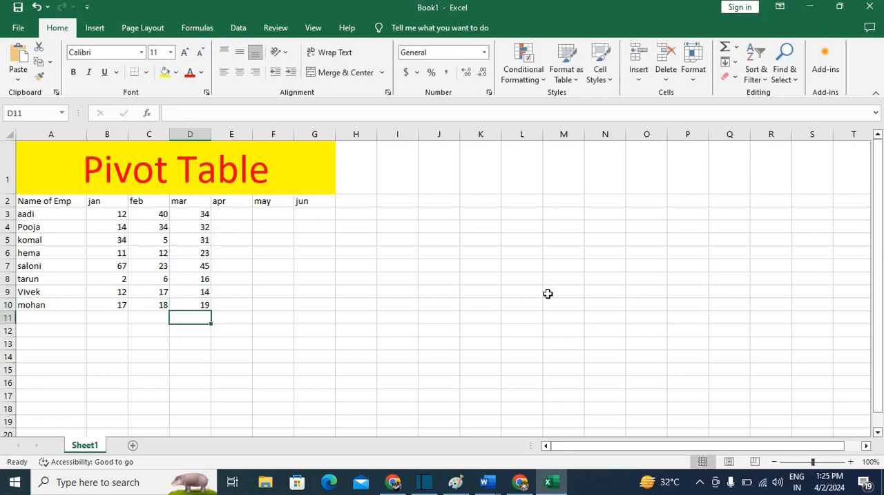
key(Right)
key(Page_Down)
key(Page_Down)
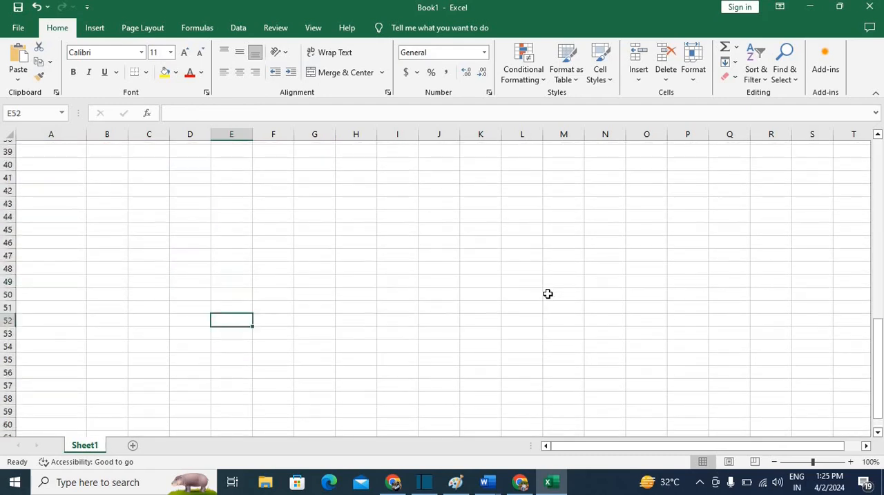
scroll(398, 280, up, 13)
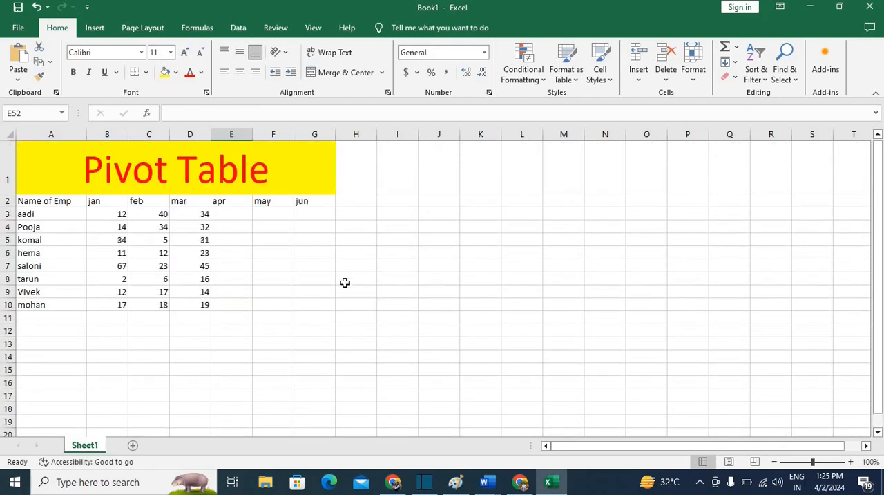
Enter the apr values 23, 24, 23 and 12 for the first four employees in E3:E6
click(231, 215)
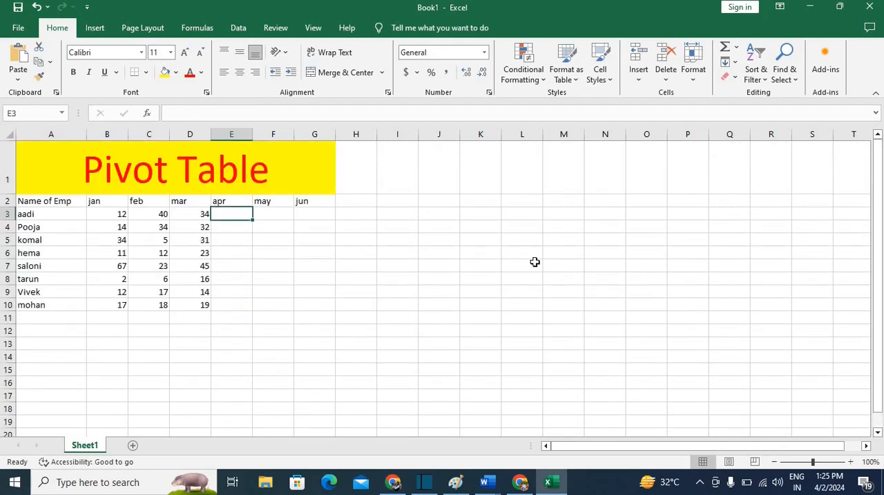
text(2)
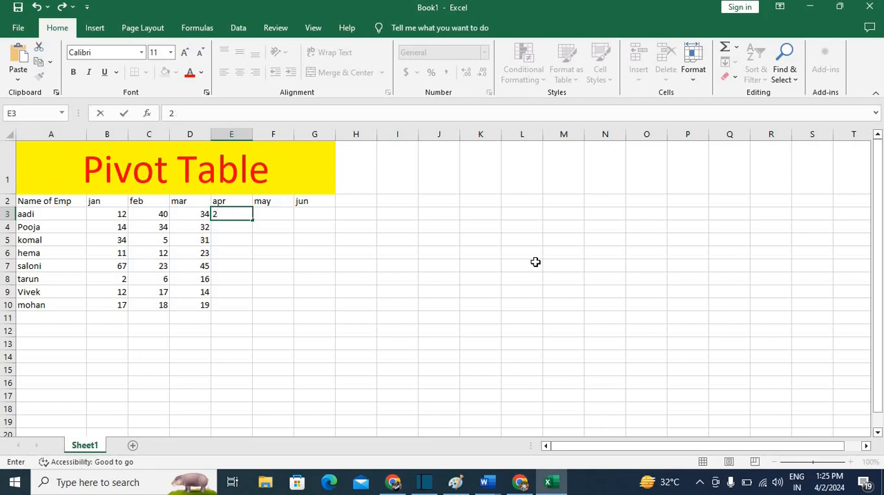
text(33)
key(Return)
text(24)
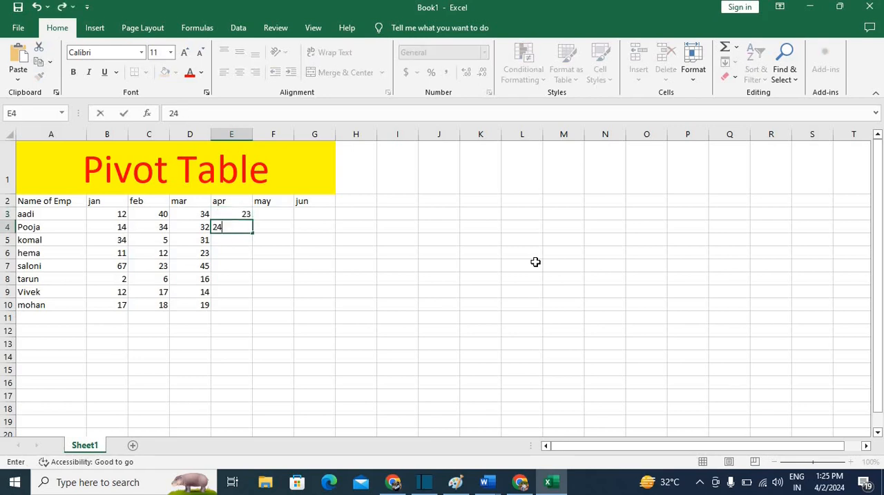
key(Return)
text(23)
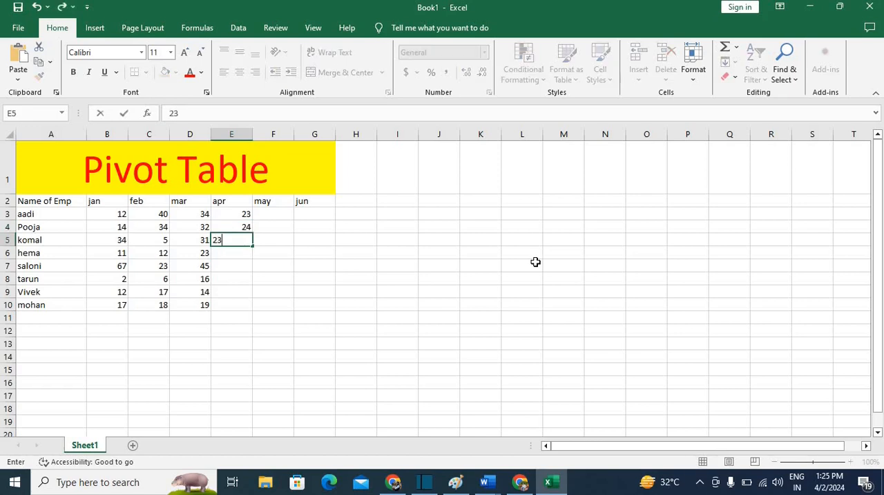
key(Return)
text(12)
key(Return)
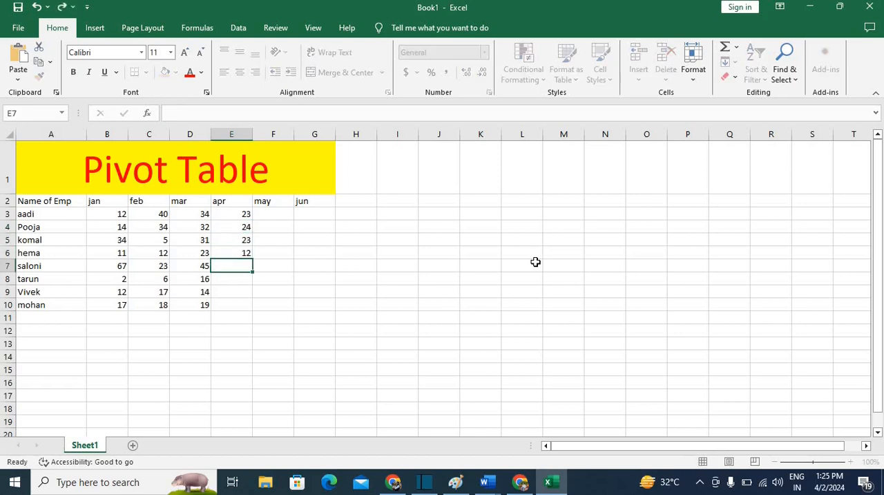
Complete the apr column with the values 22, 33, 44 and 14 in E7:E10
text(22)
key(Return)
text(33)
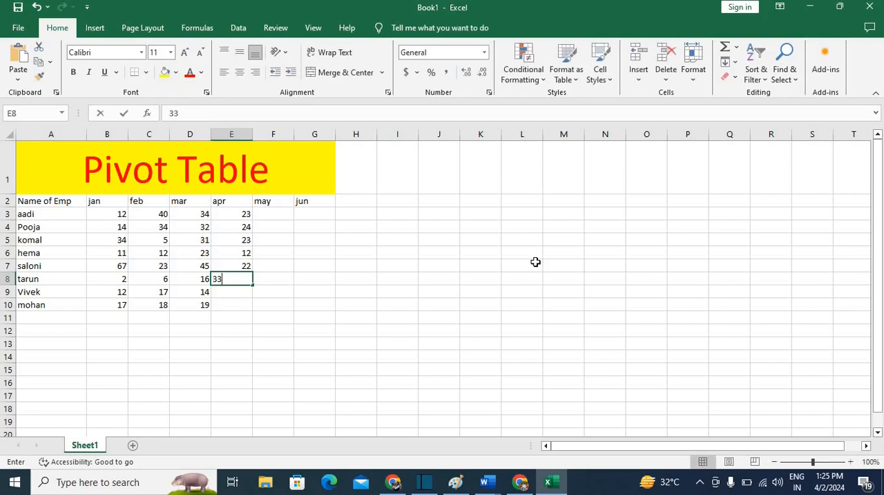
key(Return)
text(44)
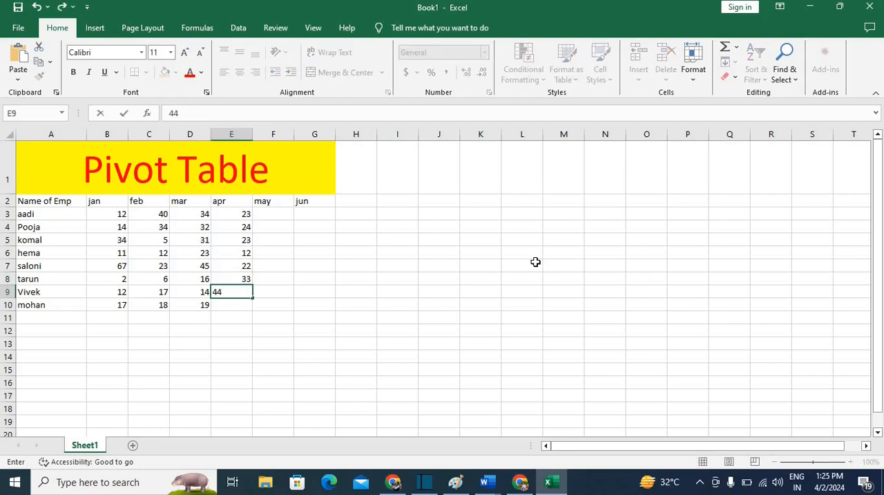
key(Return)
text(14)
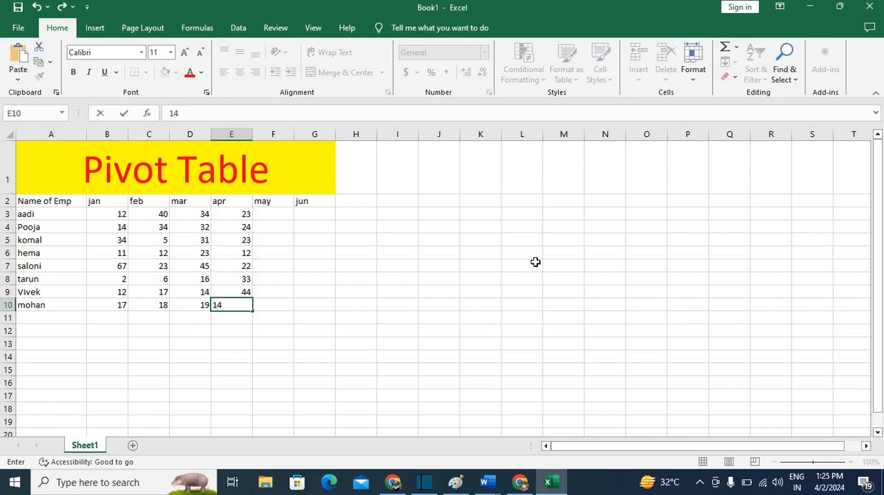
key(Return)
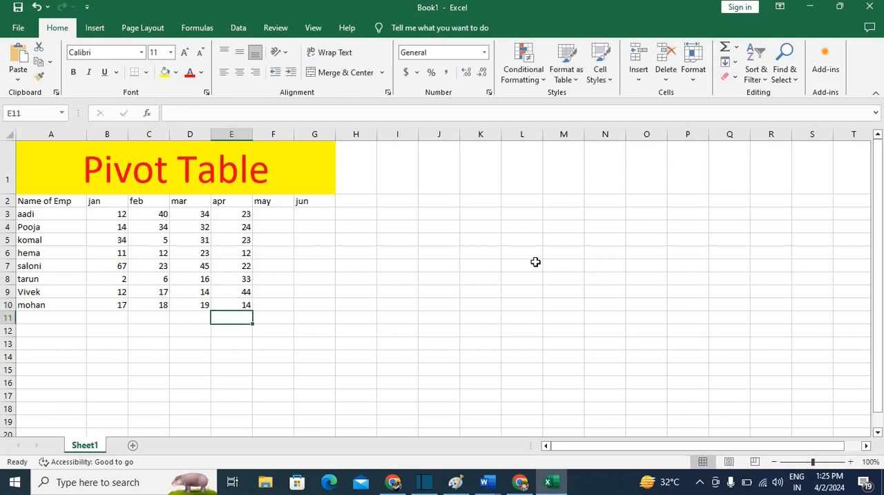
Enter the may values 18 and 19 for the first two employees in F3 and F4
key(Right)
key(Page_Down)
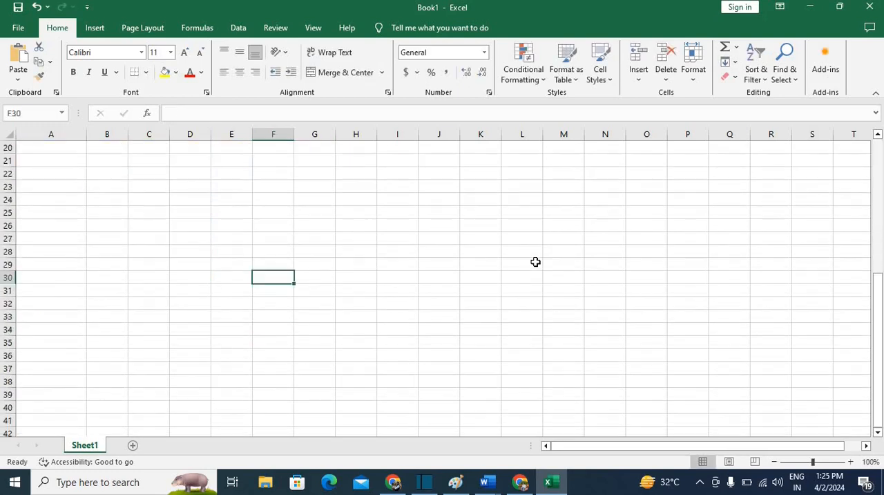
key(Up)
key(Up)
key(Up)
key(Up)
key(Up)
key(Up)
key(Up)
key(Up)
key(Up)
key(Up)
key(Up)
key(Up)
key(Up)
key(Up)
key(Up)
key(Up)
key(Up)
key(Up)
key(Up)
key(Up)
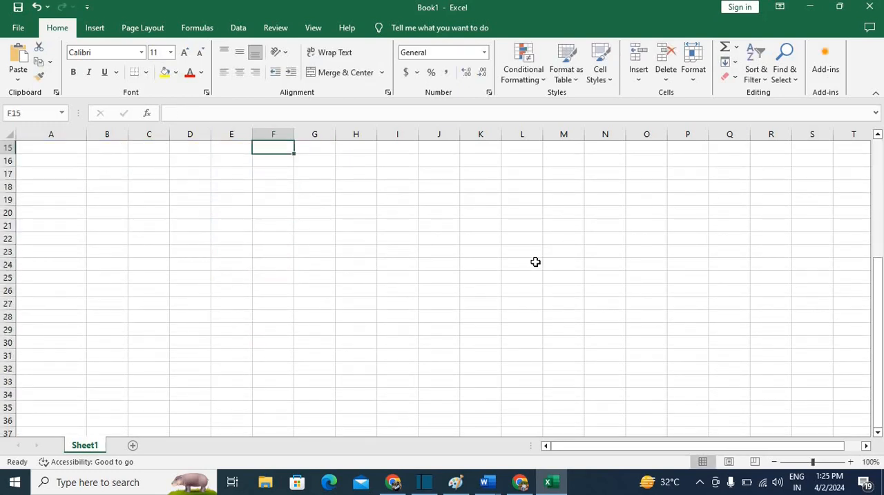
key(Down)
key(Down)
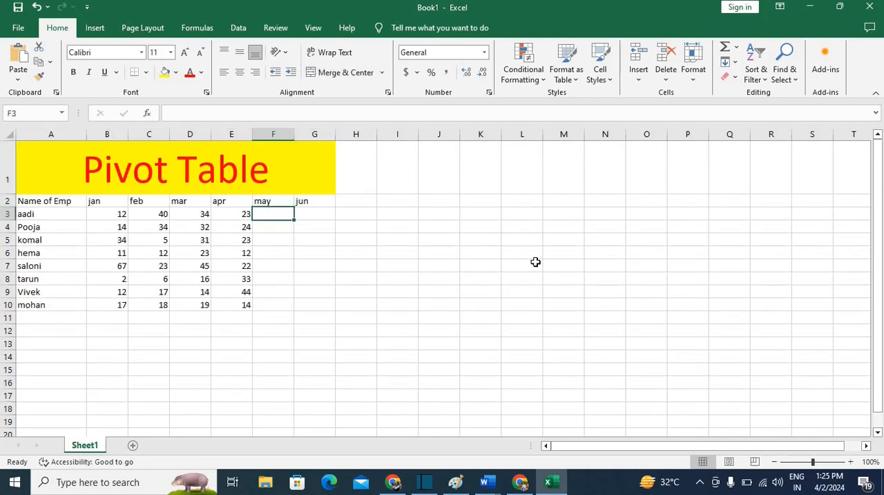
text(18)
key(Return)
text(19)
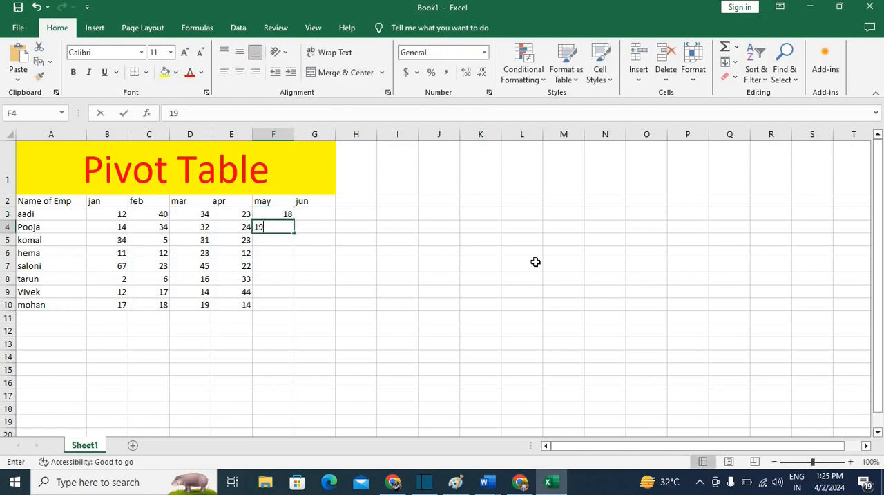
key(Return)
Enter the may values 17, 17 and 16 for the next three employees in F5:F7
text(17)
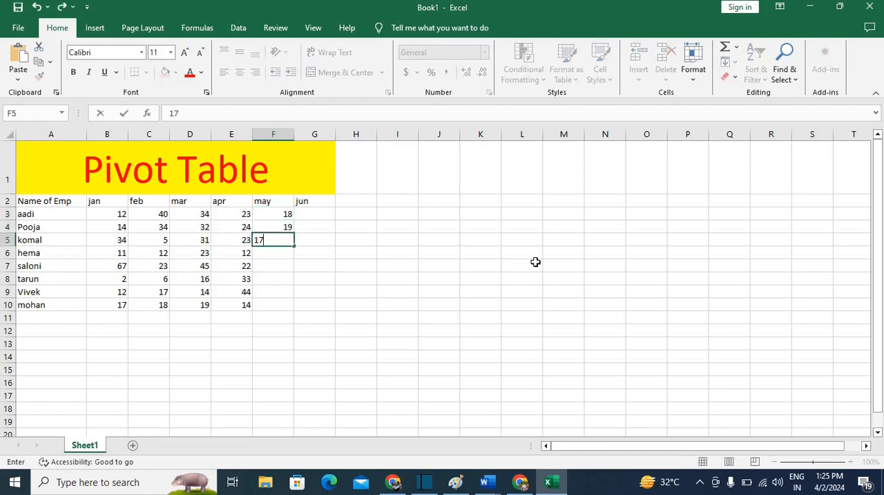
key(Return)
text(17)
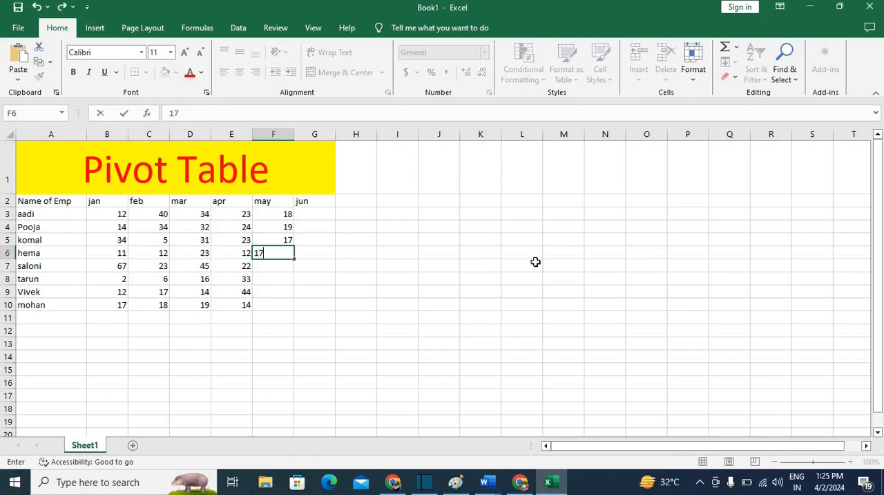
key(Return)
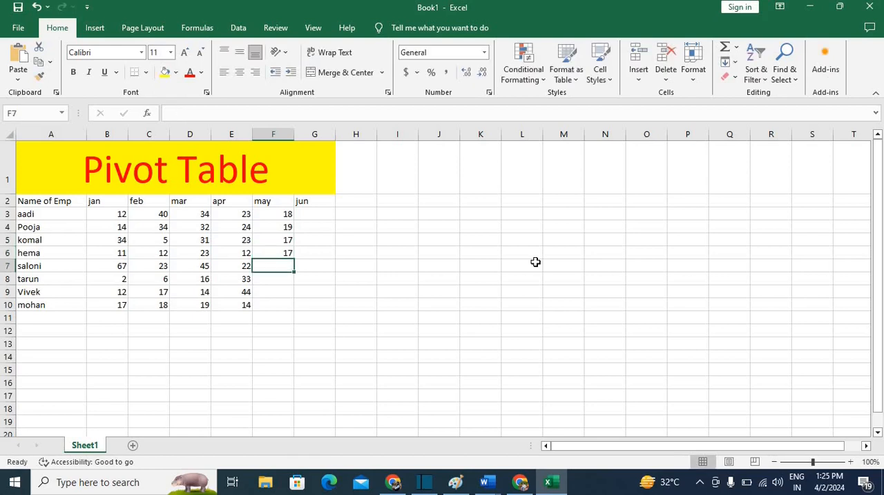
text(16)
key(Return)
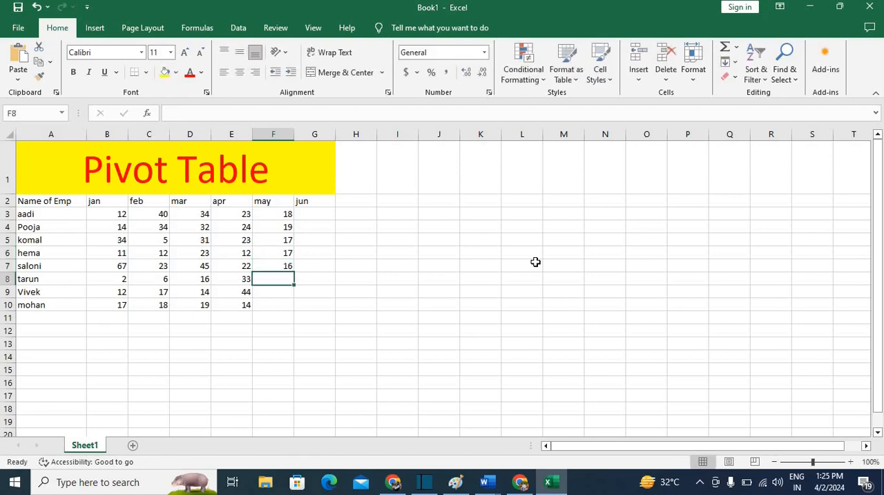
Complete the may column with the values 23, 55 and 12 in F8:F10
text(23)
key(Return)
text(55)
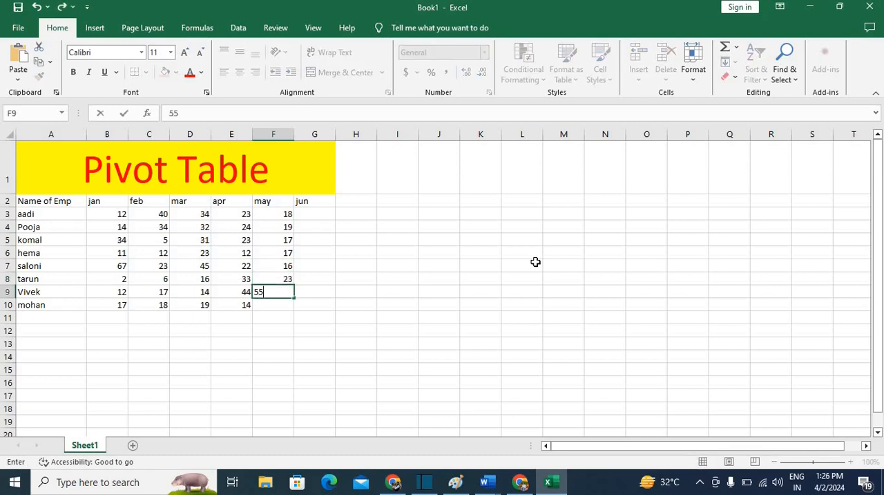
key(Return)
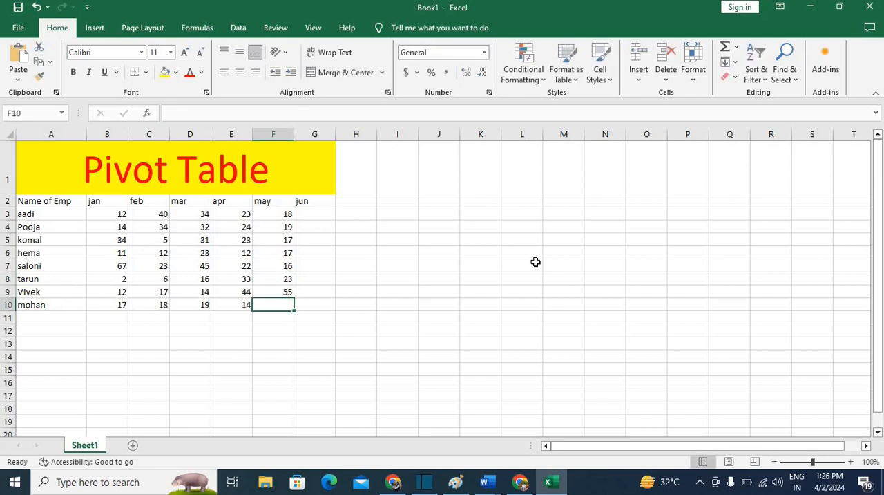
text(12)
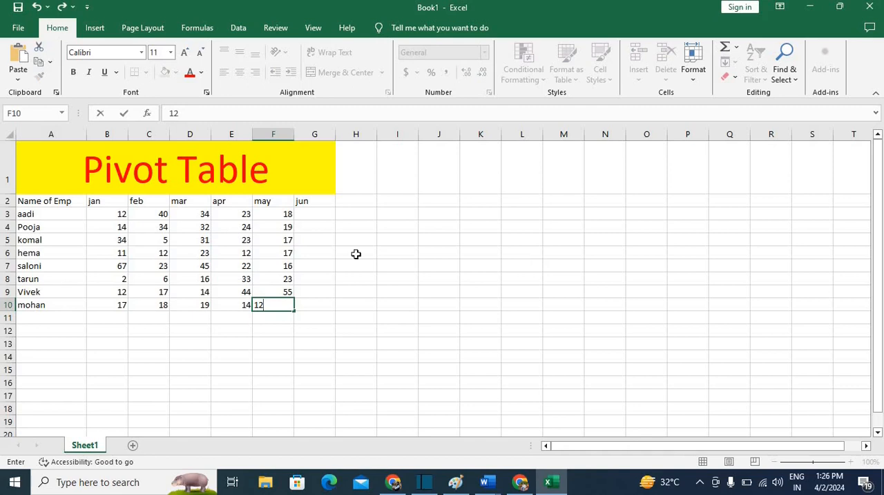
Enter the jun values 12, 45, 76 and 67 for the first four employees in G3:G6
click(313, 213)
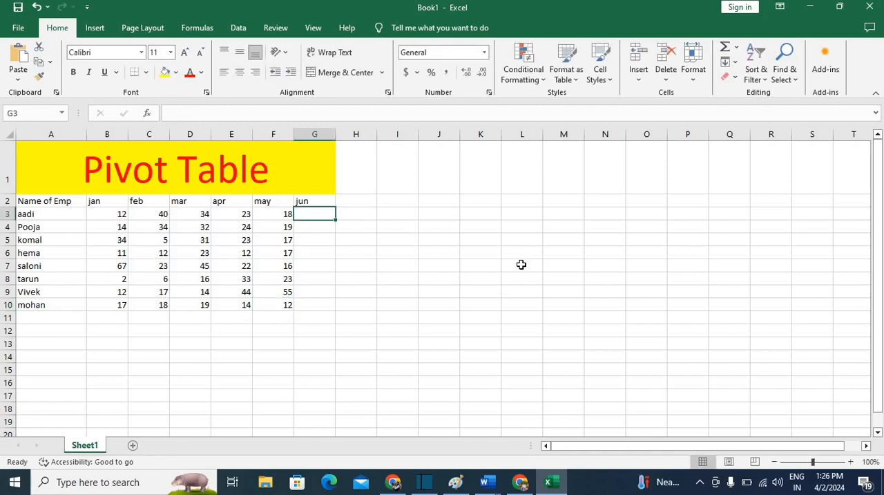
text(12)
key(Return)
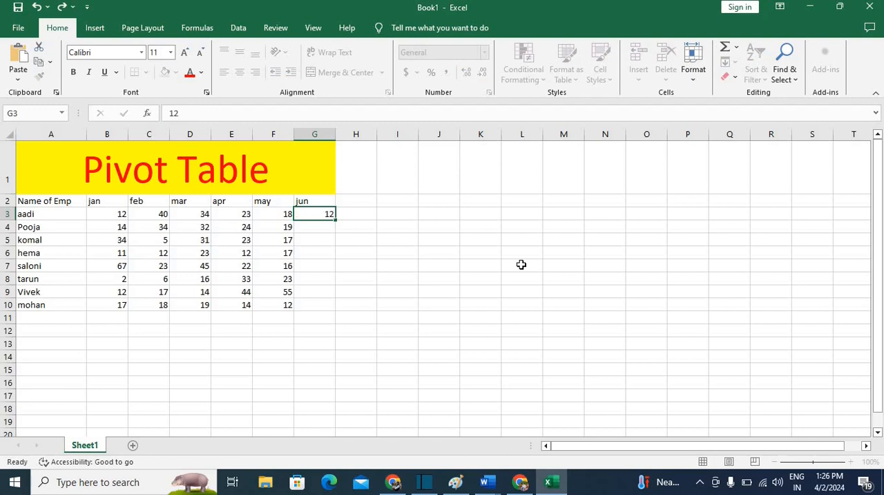
text(45)
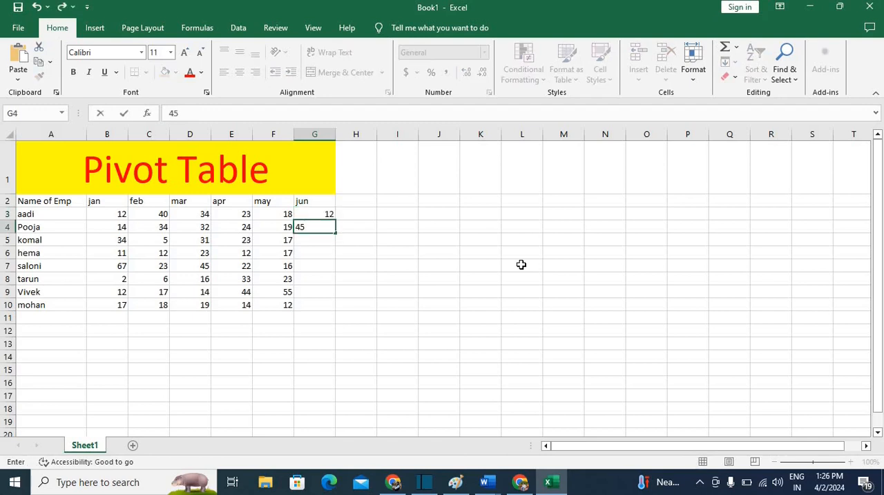
key(Return)
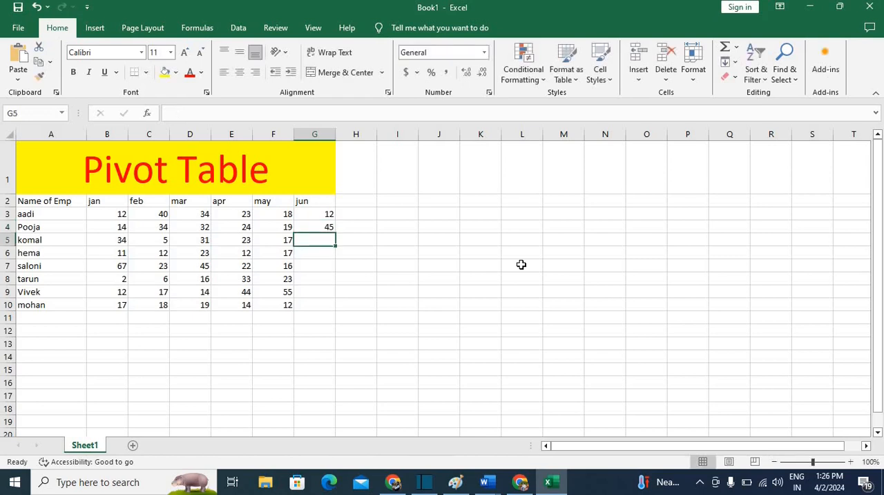
text(76)
key(Return)
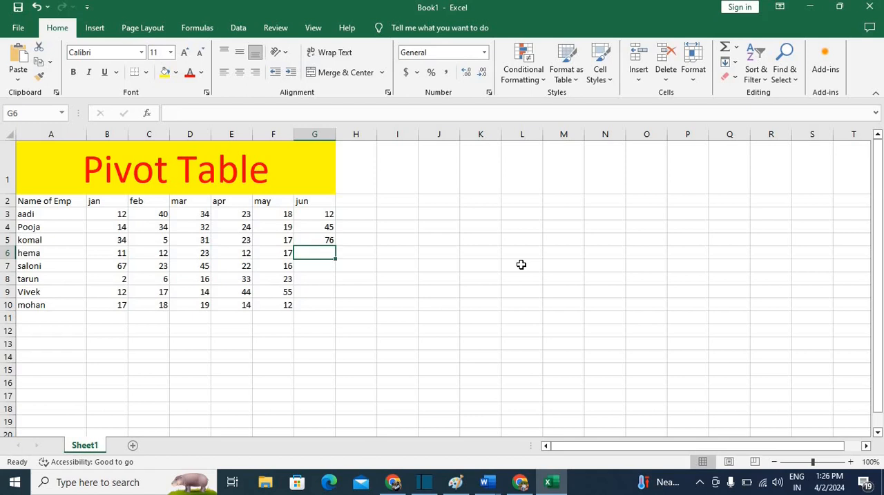
text(67)
key(Return)
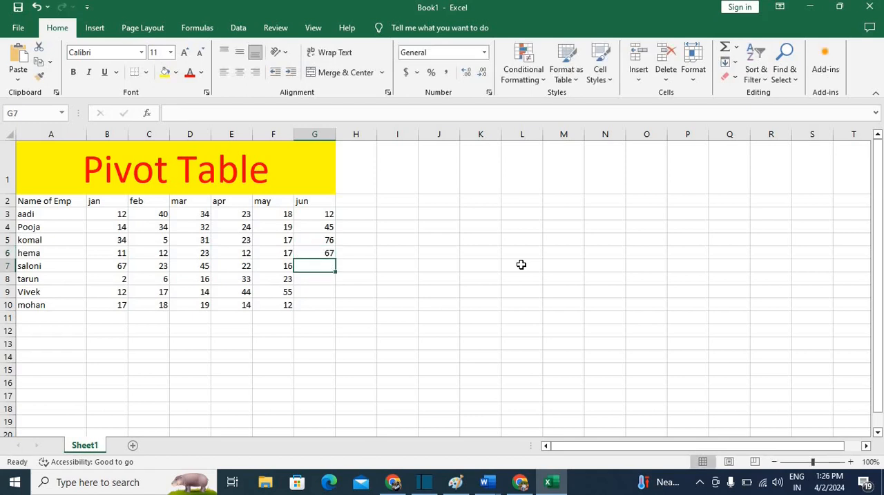
Complete the jun column with the values 45, 22, 45 and 13 in G7:G10
text(45)
key(Return)
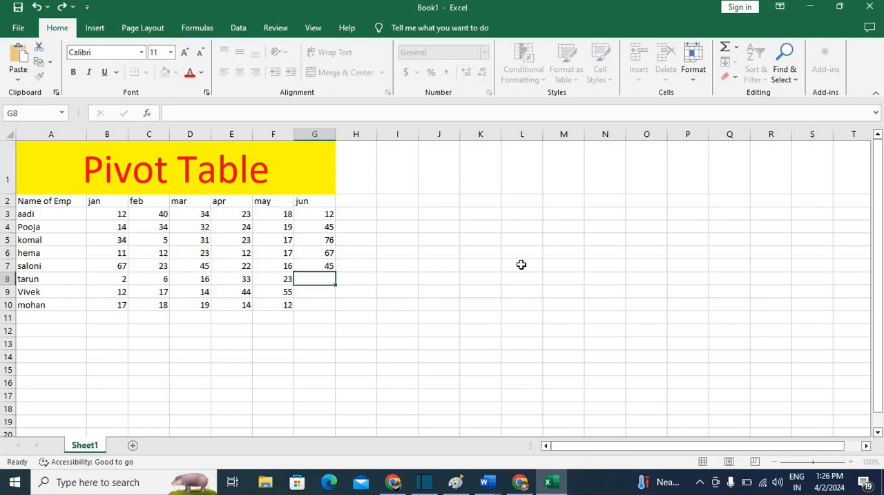
text(22)
key(Return)
text(45)
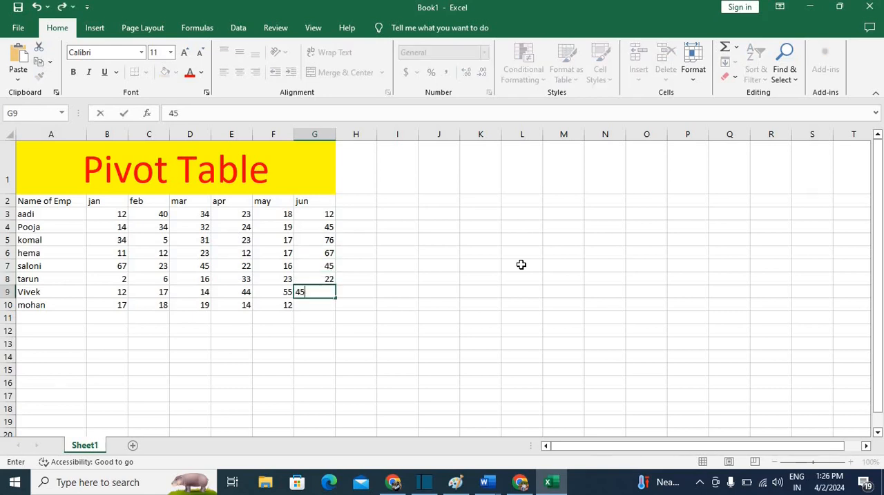
key(Return)
text(13)
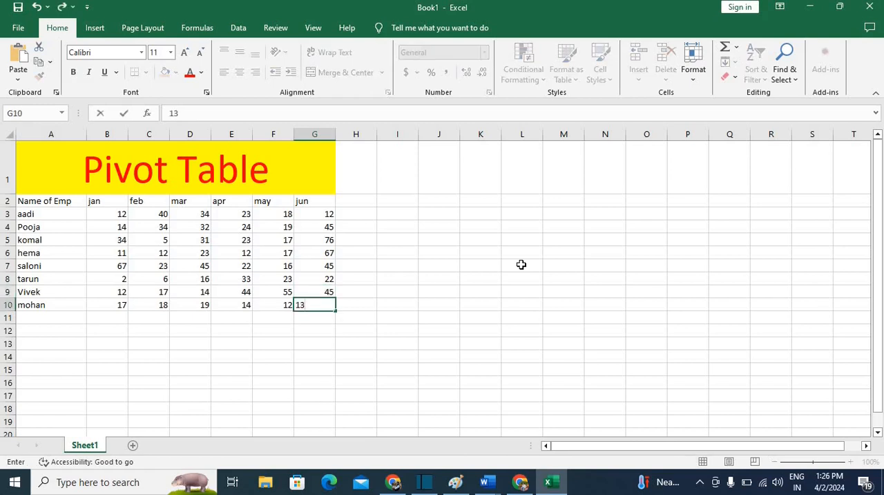
key(Return)
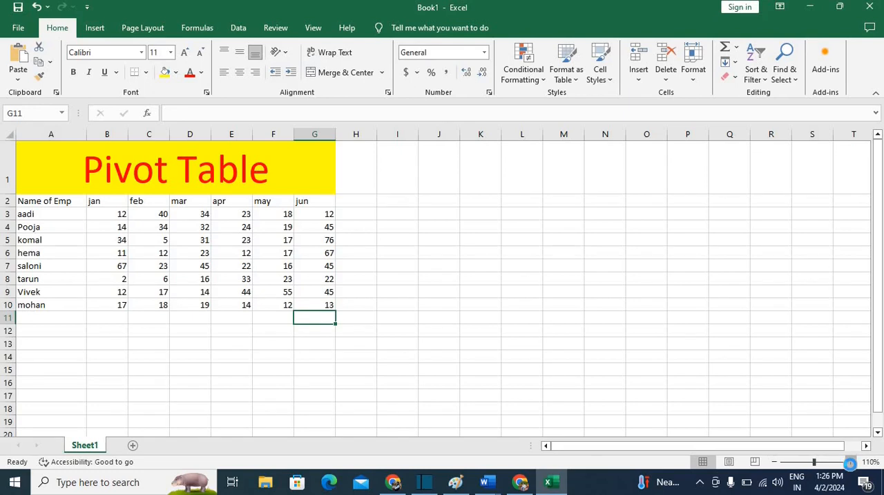
Create a pivot table from the employee data in A2:G10, placed on a new worksheet
click(850, 462)
click(851, 462)
click(850, 461)
click(850, 462)
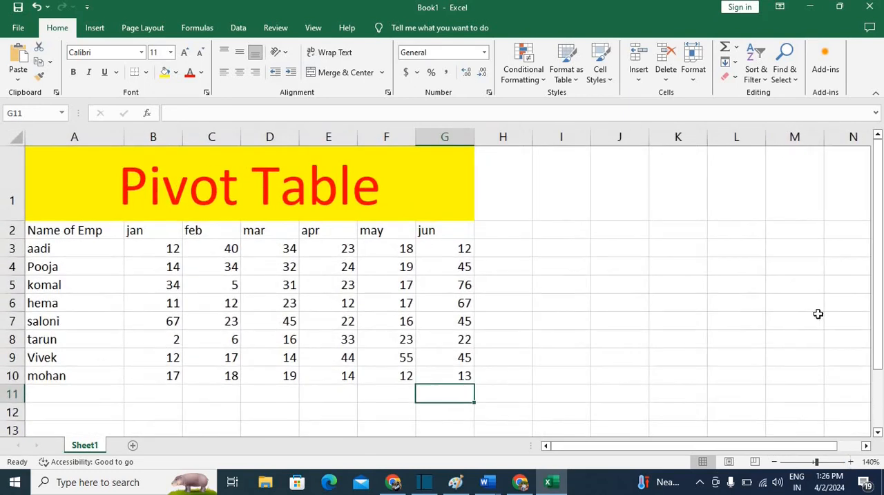
click(705, 320)
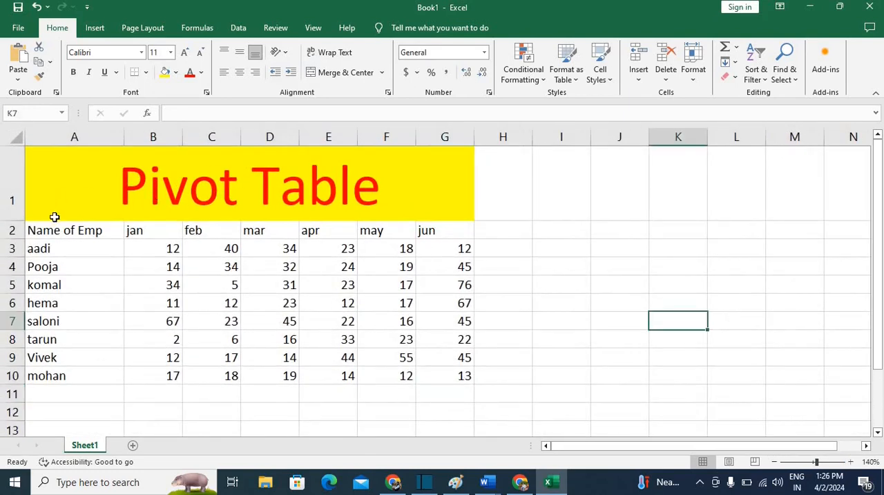
drag(41, 230, 449, 371)
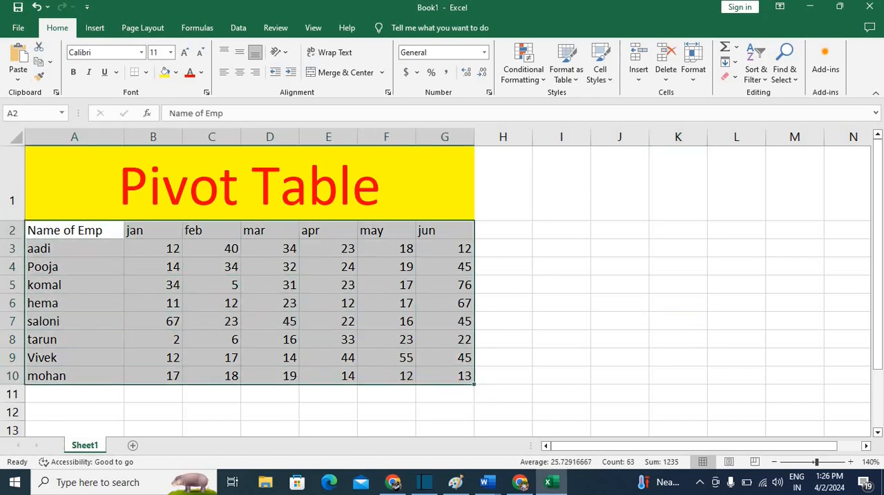
click(94, 31)
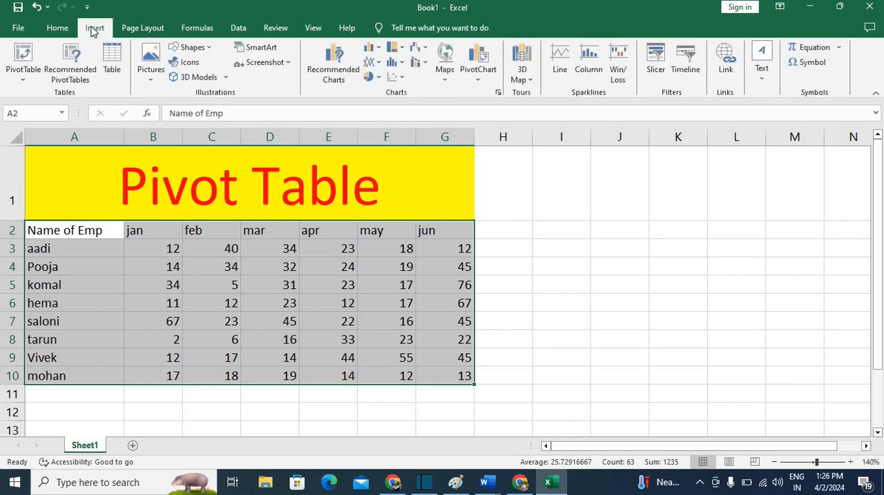
click(24, 81)
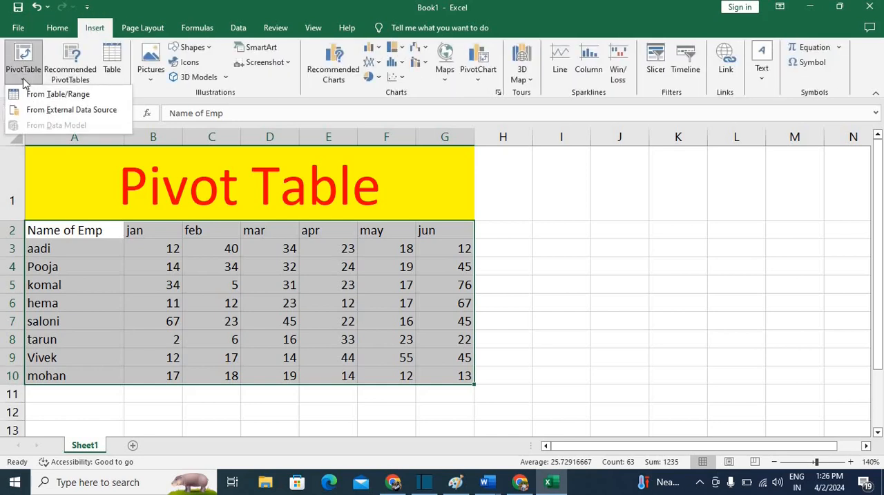
click(61, 95)
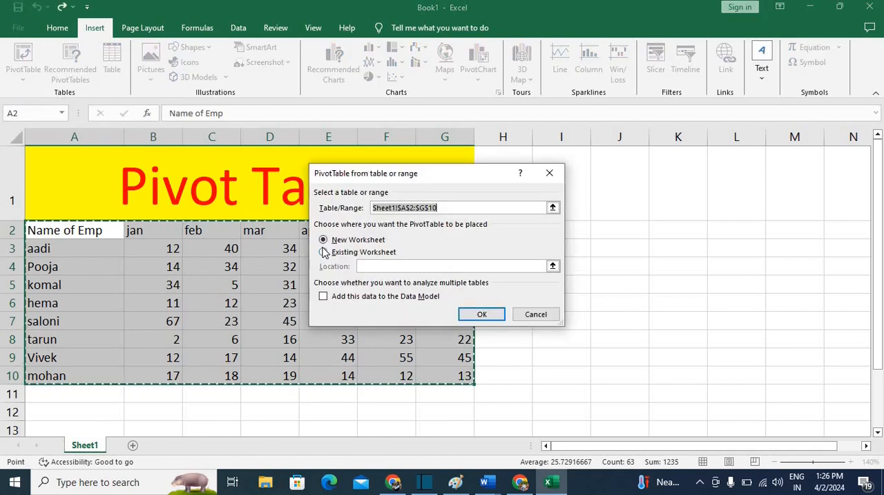
click(482, 315)
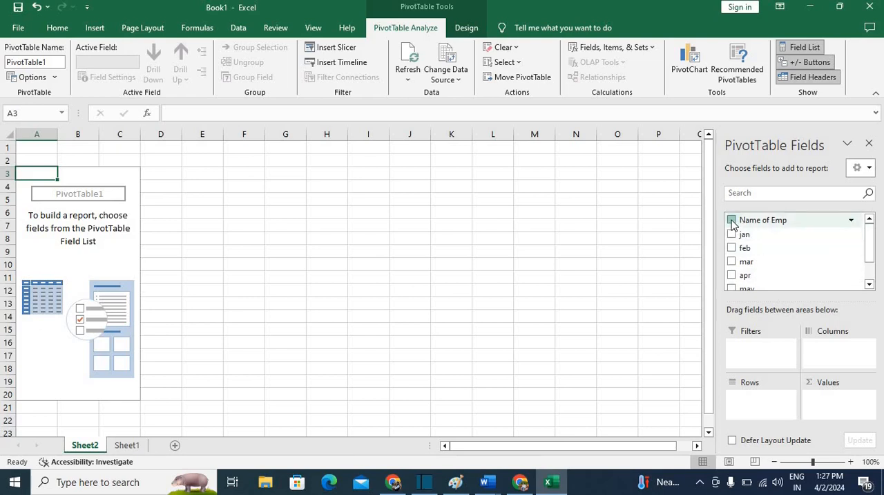
Add Name of Emp as the pivot table's rows and the jan, feb, mar, apr, may and jun fields as summed values
click(731, 221)
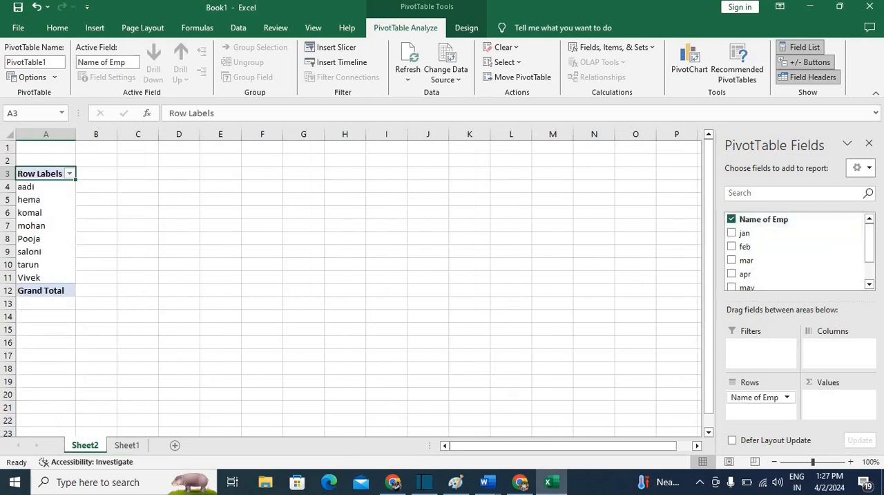
click(732, 233)
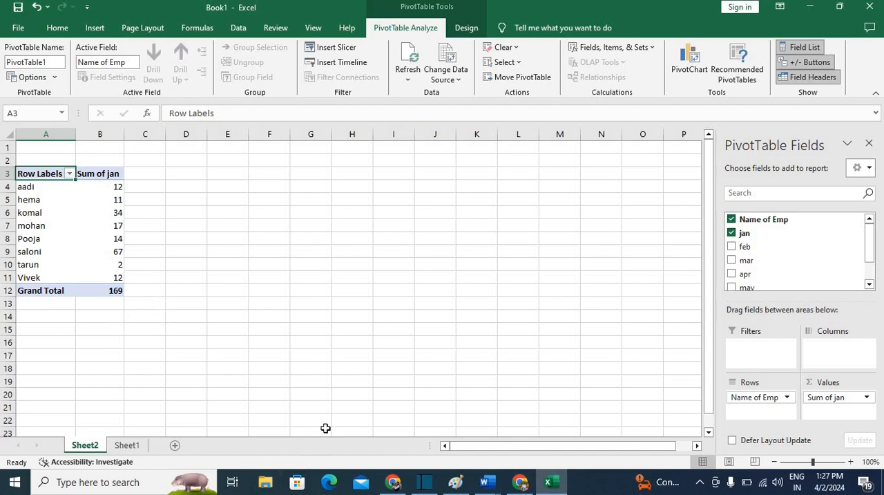
click(732, 247)
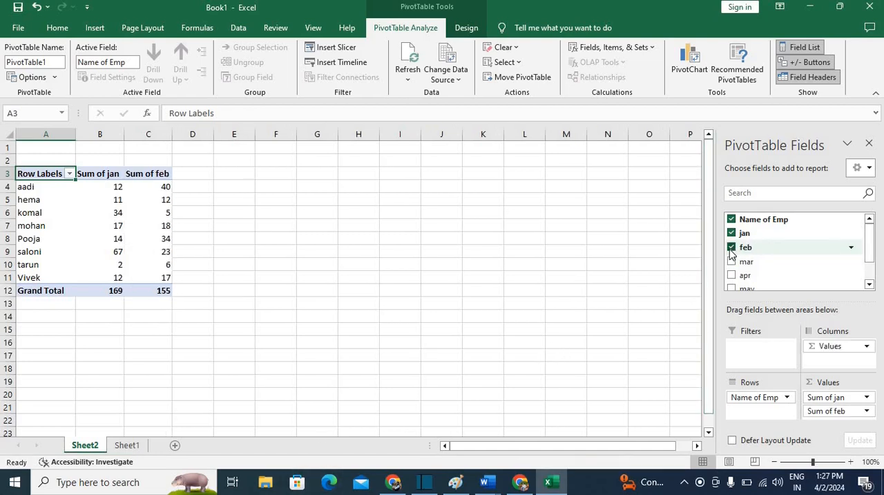
click(732, 261)
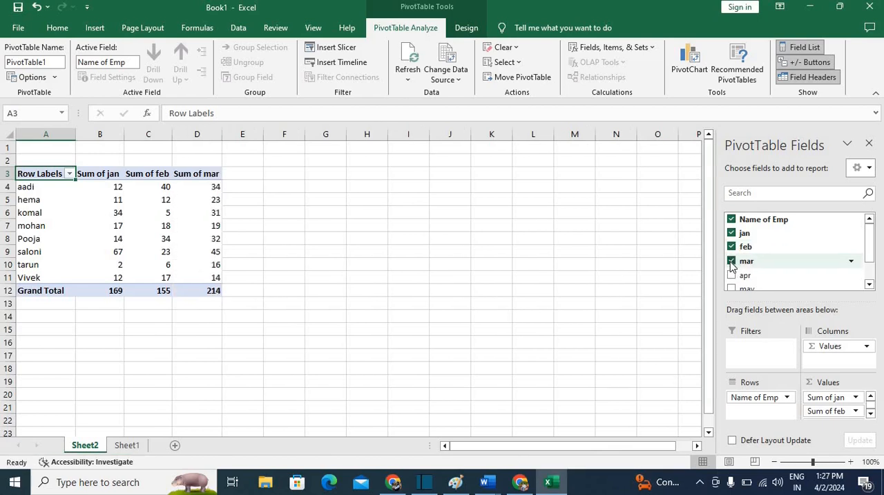
click(731, 275)
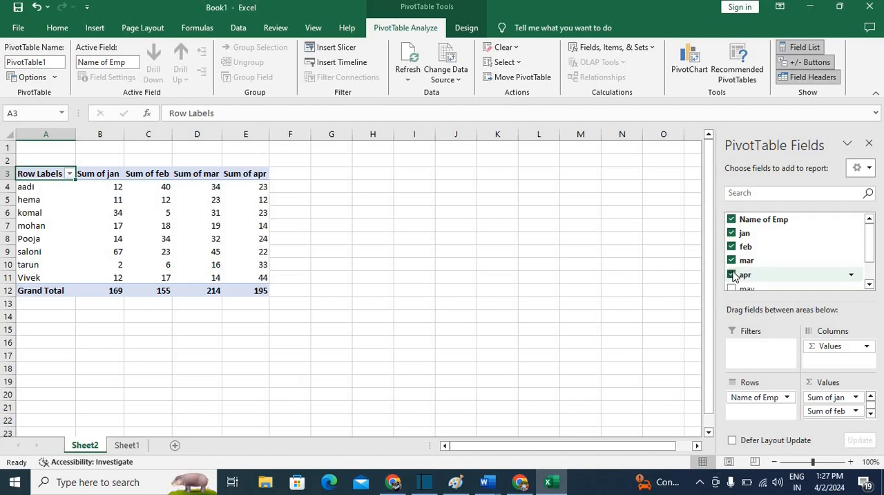
scroll(737, 273, down, 1)
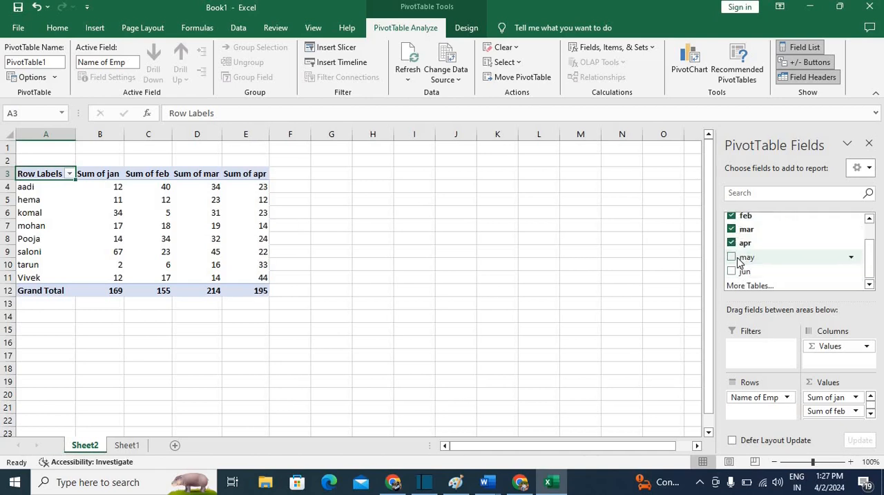
click(732, 257)
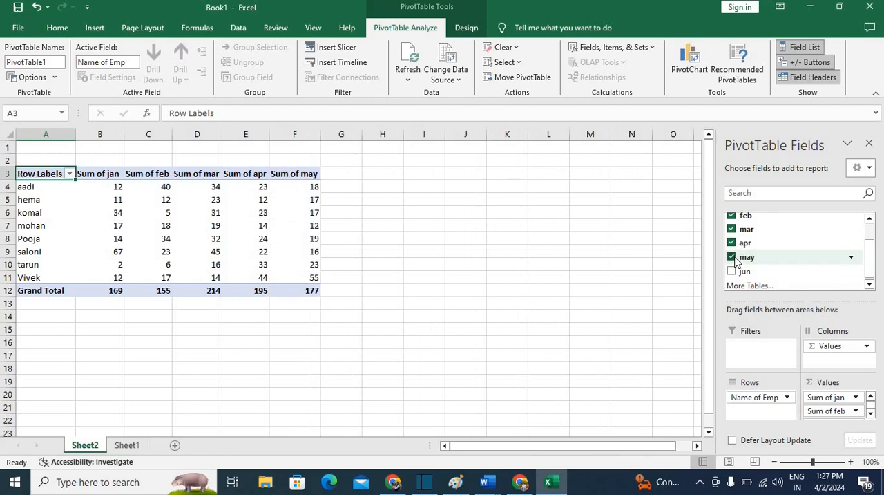
click(732, 270)
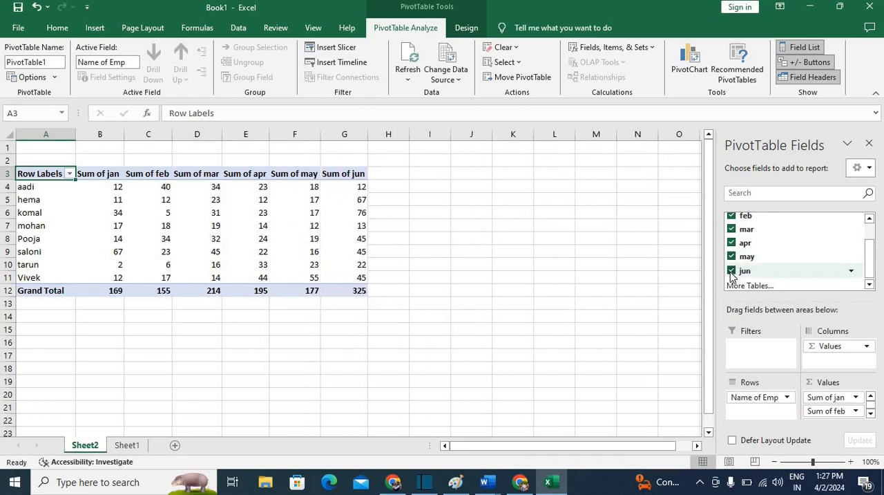
scroll(733, 277, down, 1)
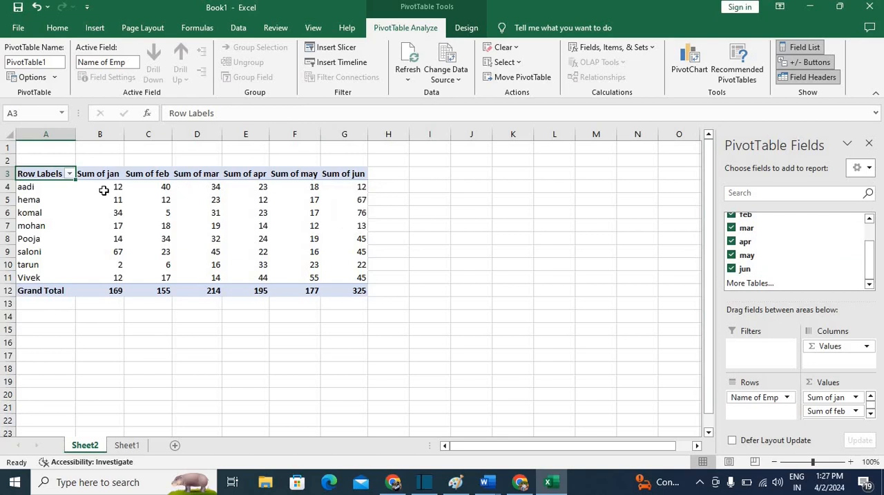
Insert a 2-D clustered column chart of the pivot table and enlarge it to reach about column L and row 21
click(95, 28)
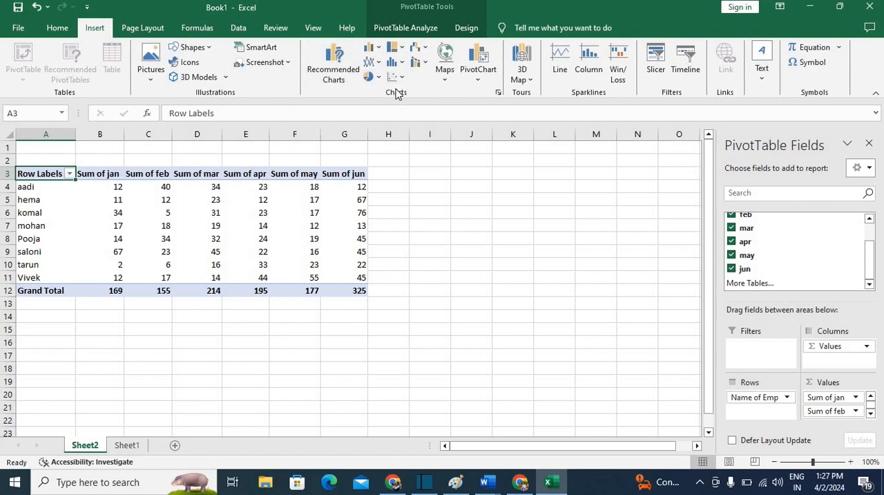
click(372, 47)
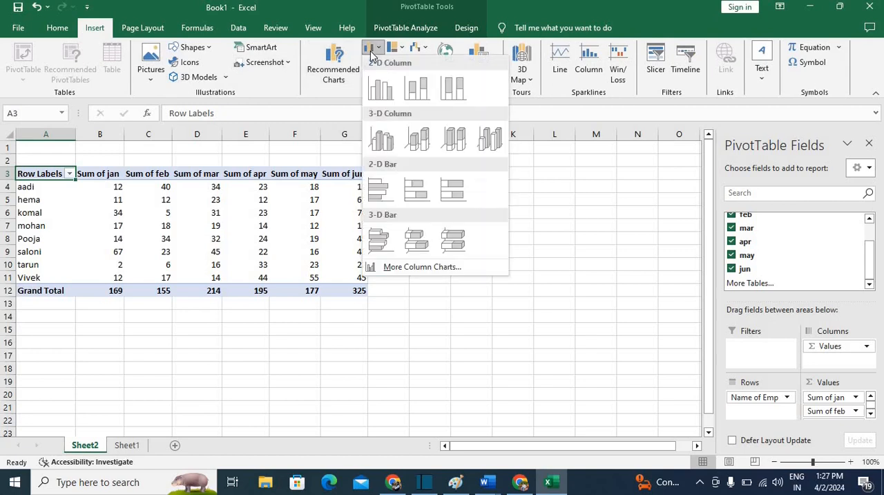
click(377, 92)
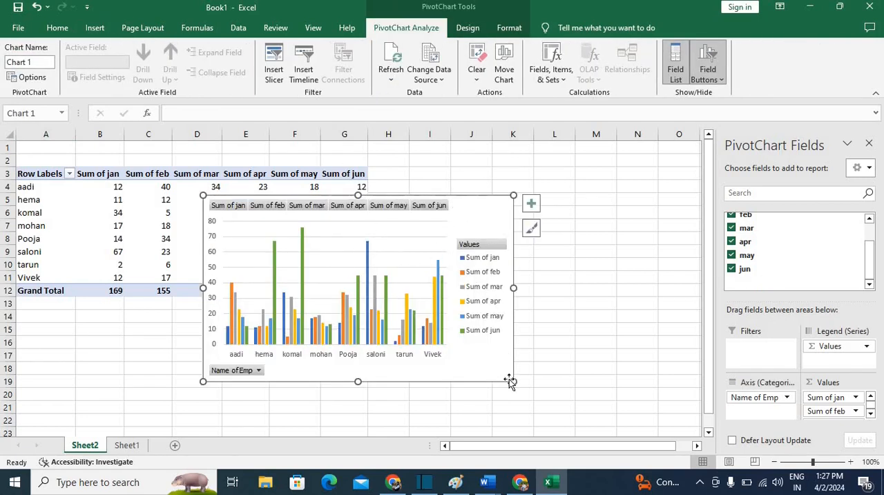
drag(512, 382, 561, 407)
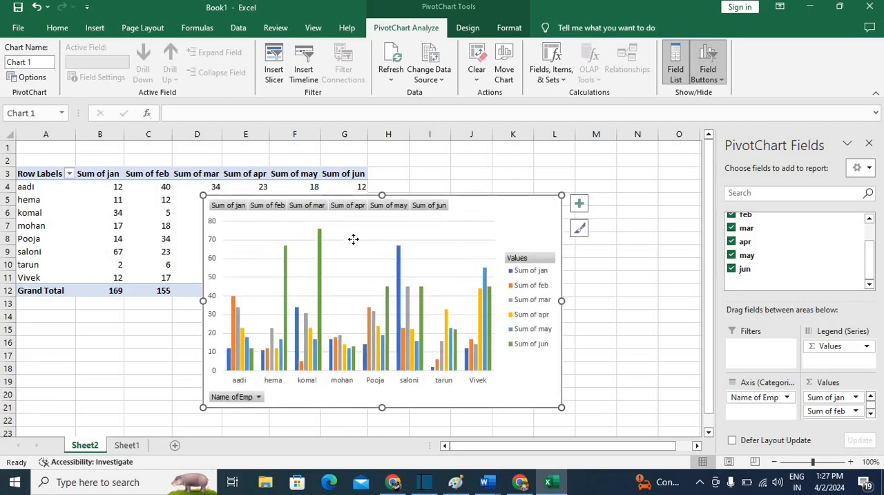
Reposition the plot area inside the pivot chart, shifting it toward the legend
drag(353, 239, 405, 220)
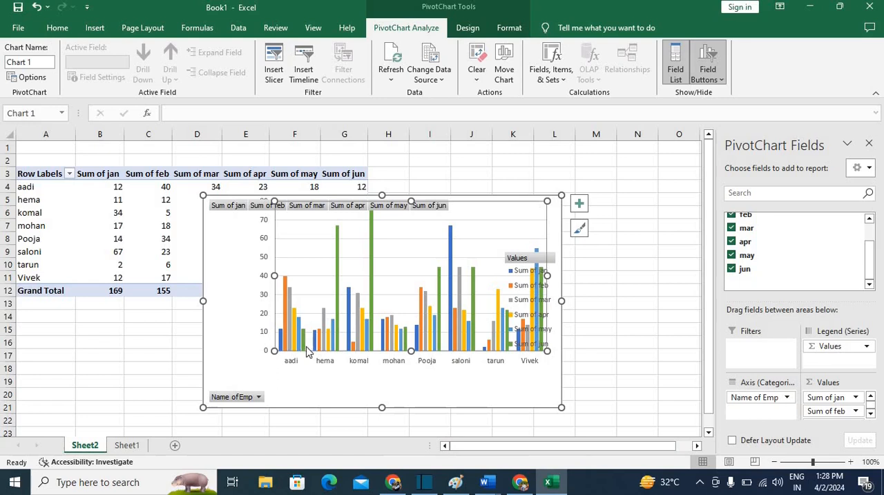
mouse_move(307, 351)
click(436, 276)
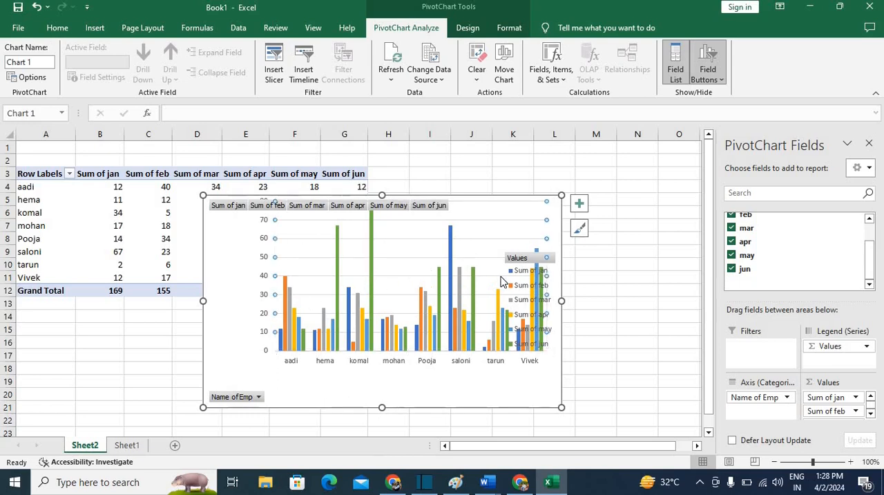
drag(378, 250, 421, 288)
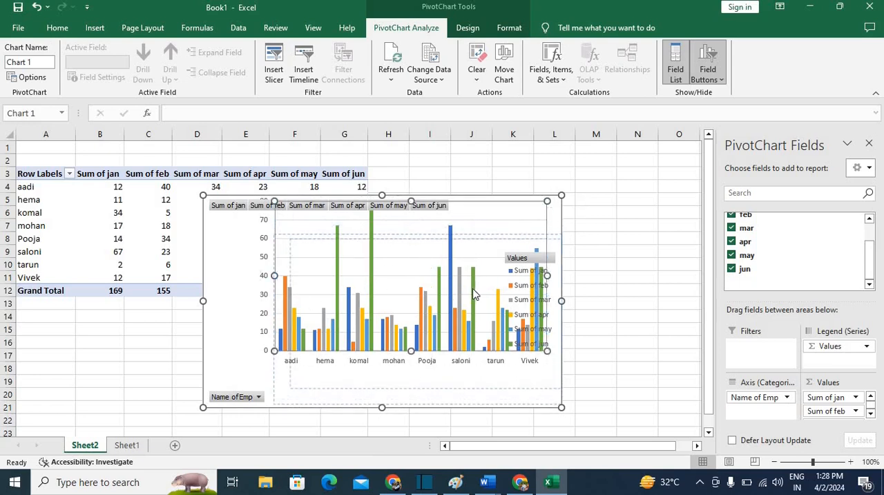